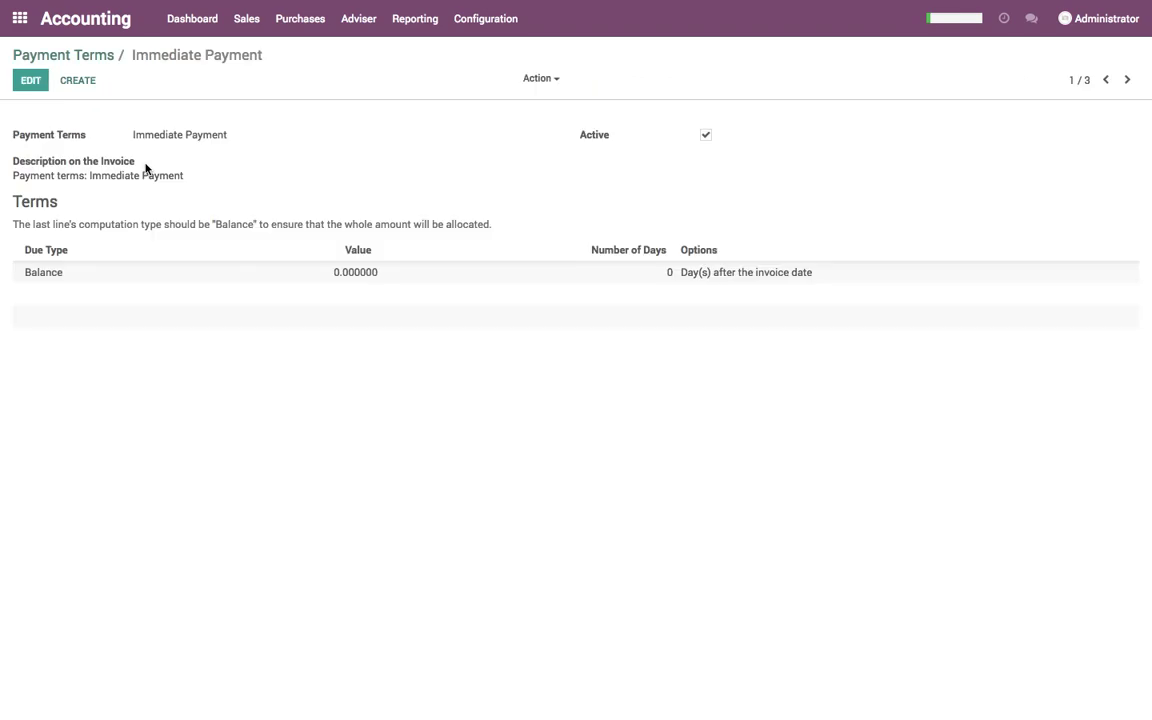
Examine how the Balance term of Immediate Payment computes its due date, leaving the term unchanged.
left_click(31, 84)
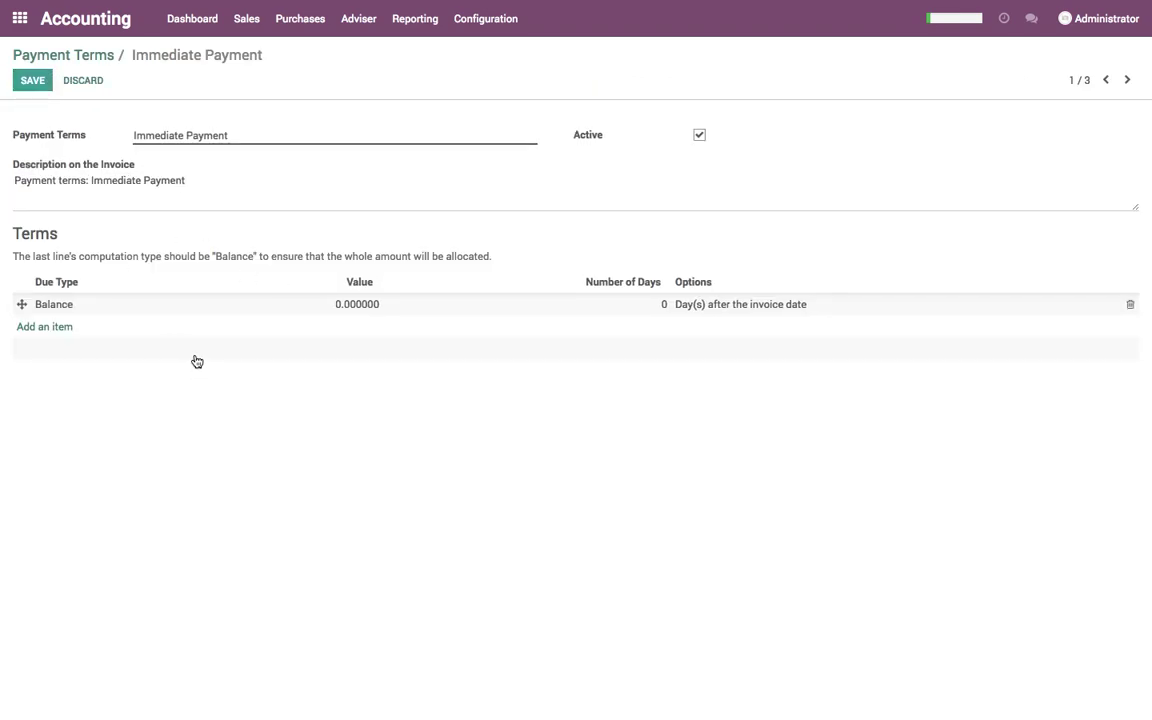
left_click(330, 305)
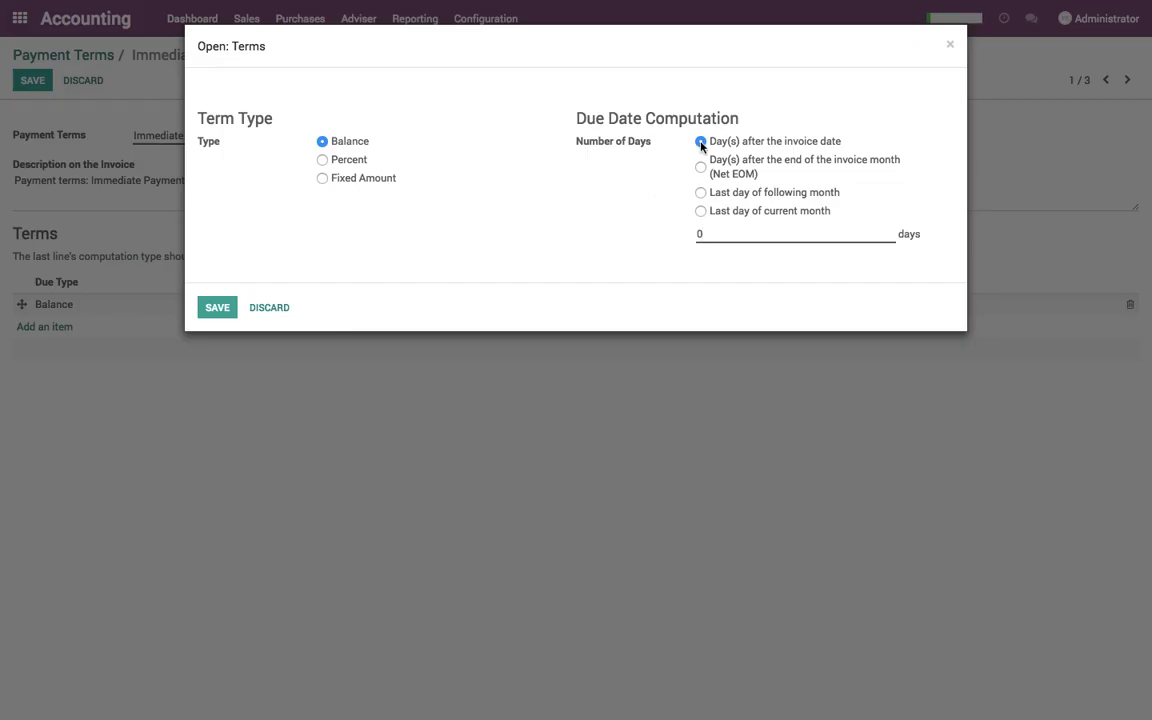
left_click_drag(719, 143, 842, 147)
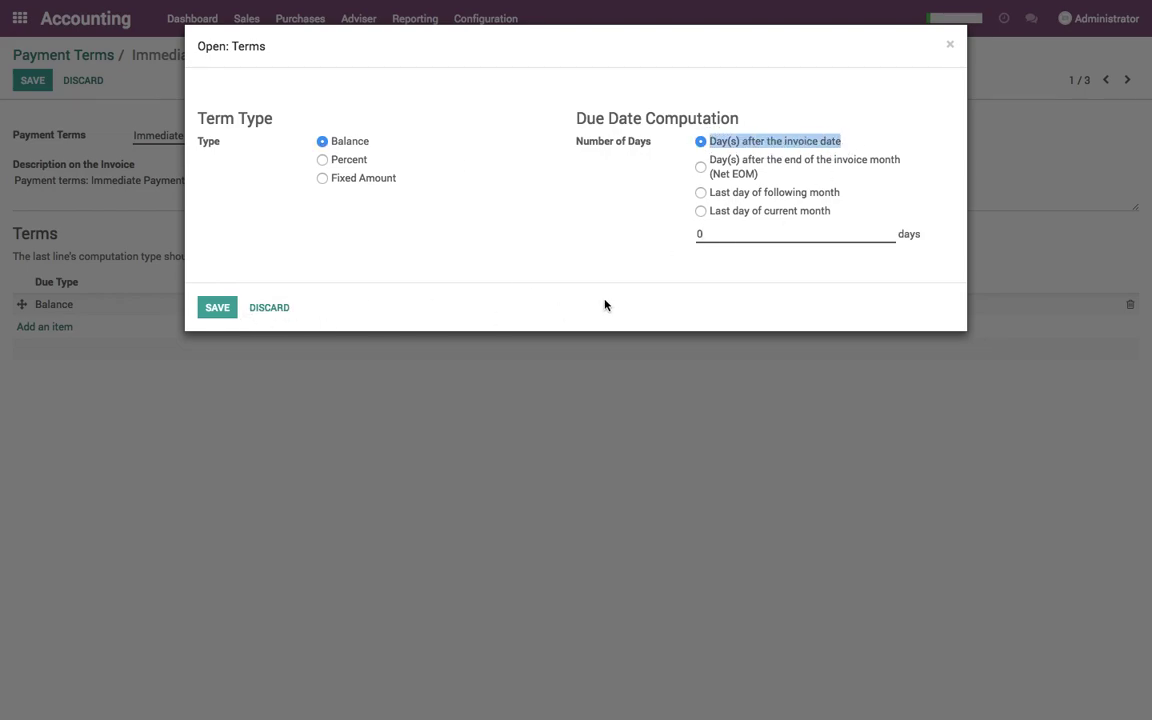
left_click(699, 234)
left_click(269, 307)
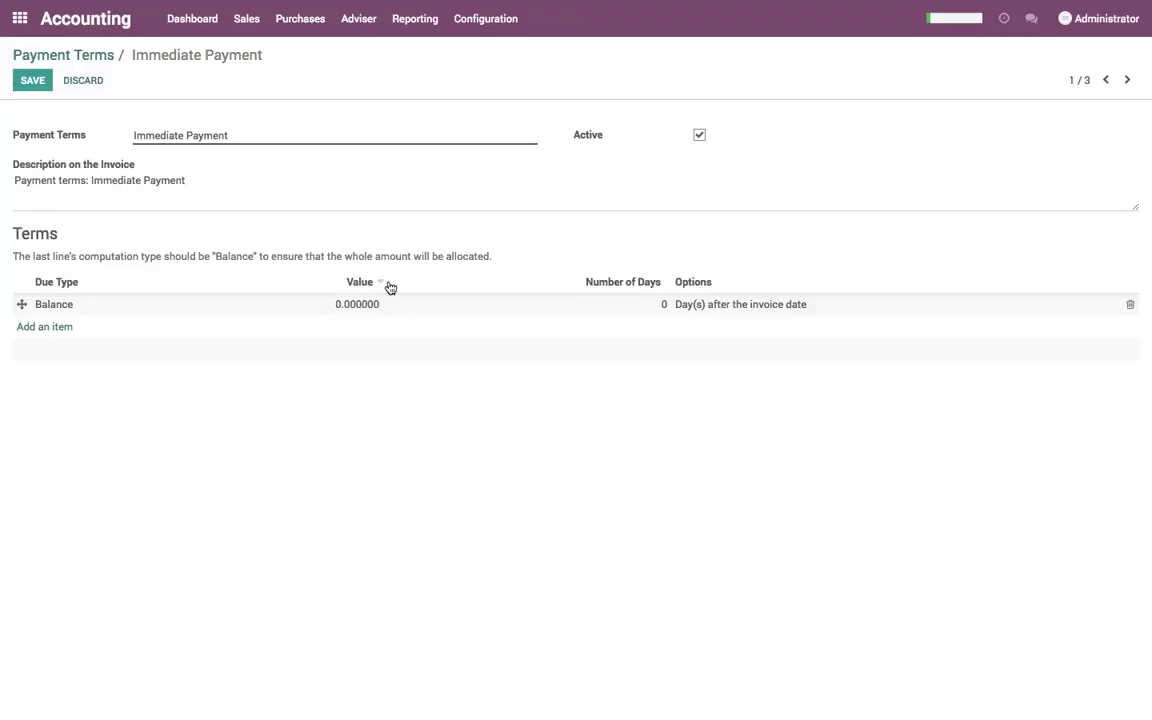
Review the term lines of the 15 Days and 30 Net Days payment terms and leave edit mode.
left_click(1127, 80)
left_click(343, 133)
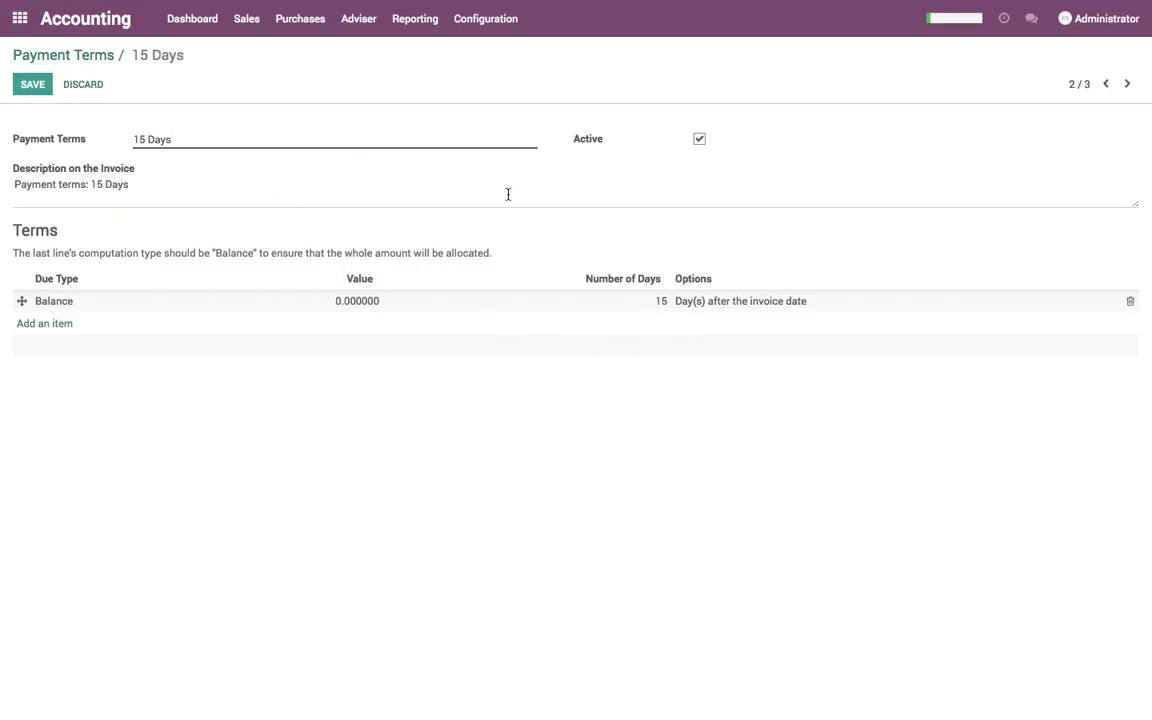
left_click(1127, 84)
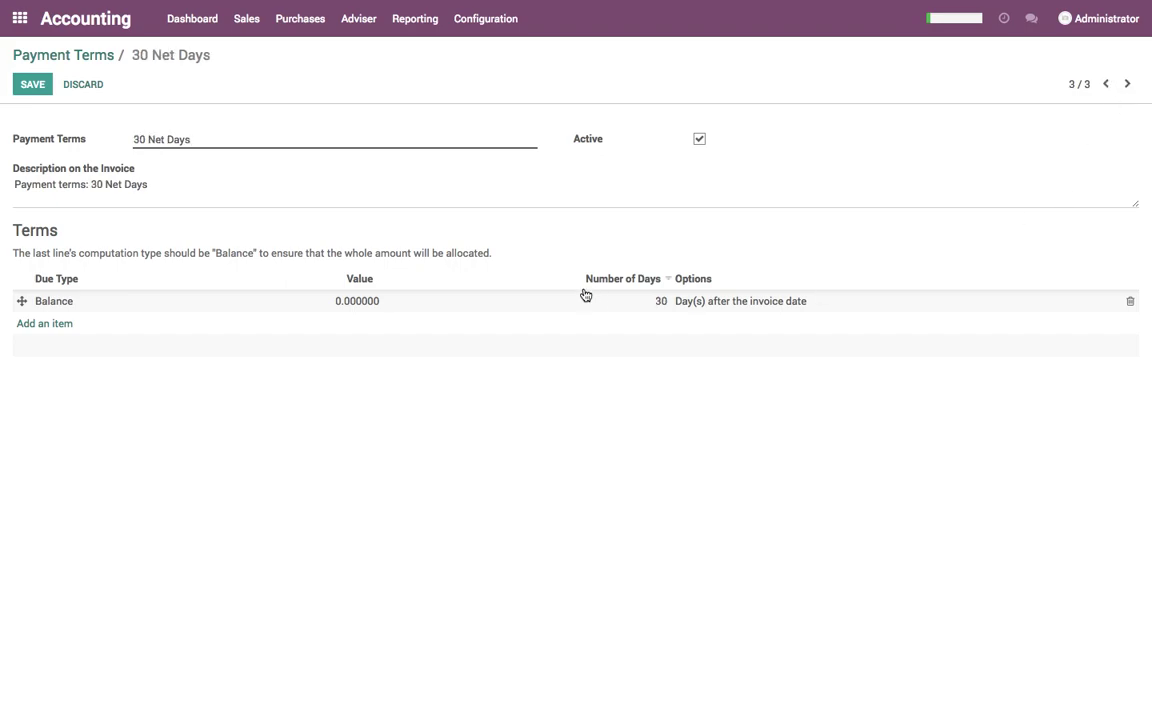
left_click(65, 85)
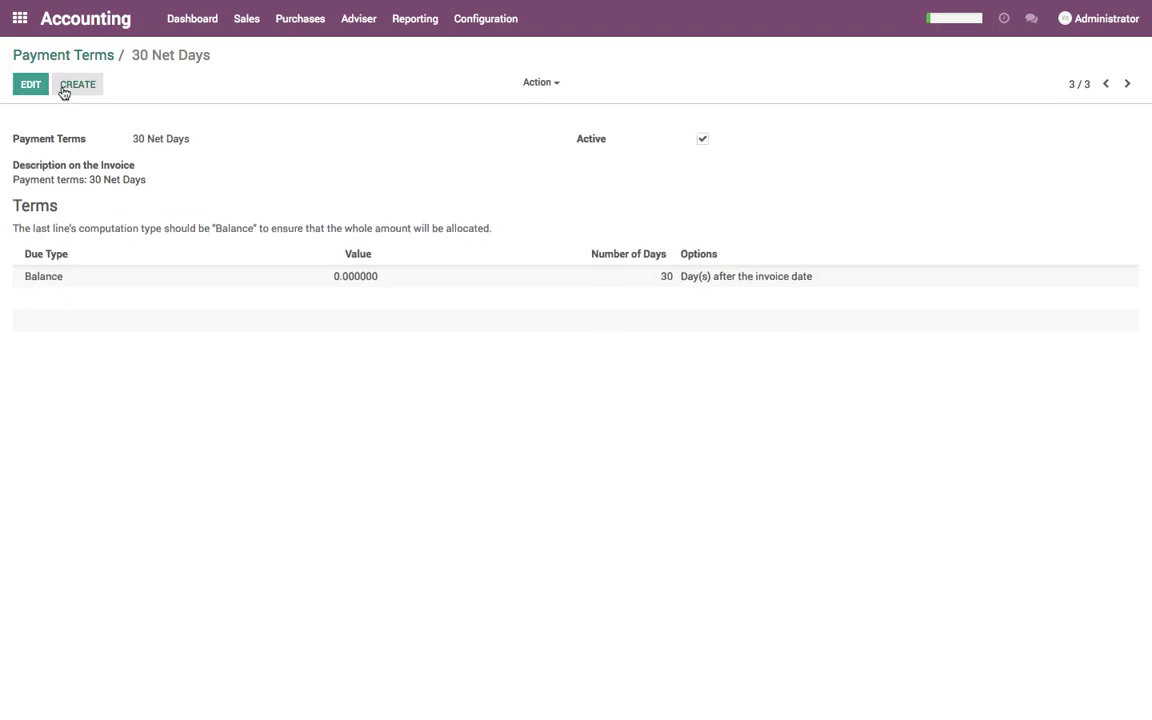
Create a new payment term named "50% Advance, Balance after 30 days".
left_click(62, 85)
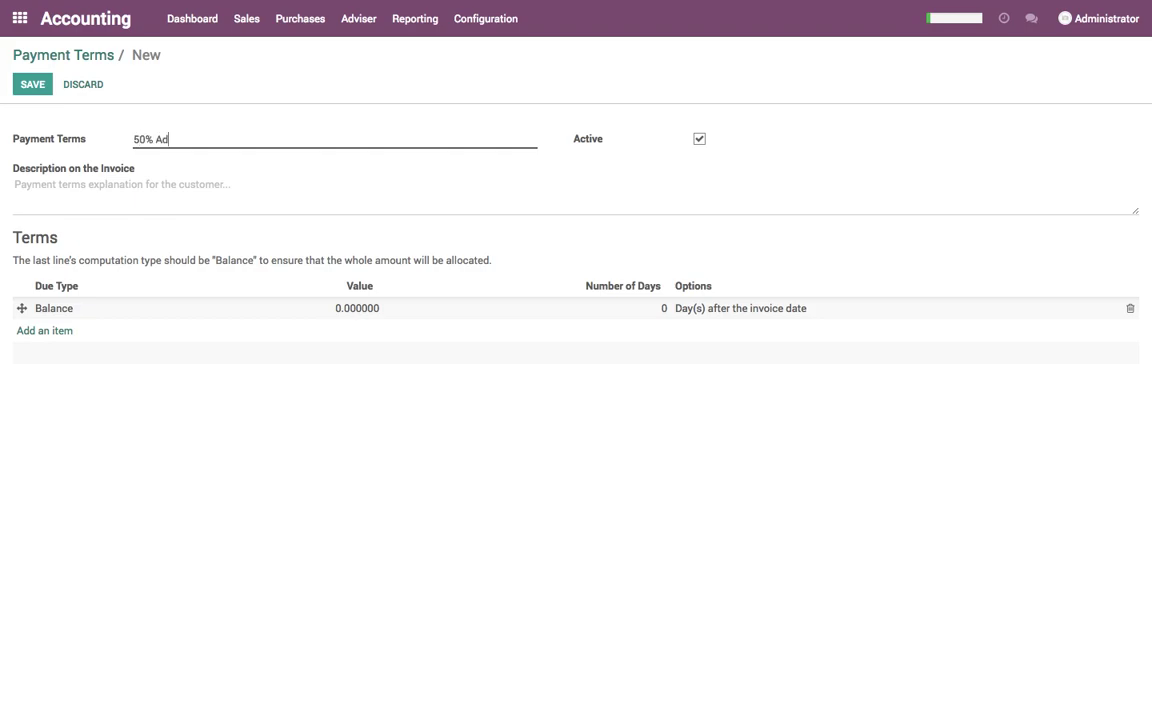
type("e, 50% after 30 days")
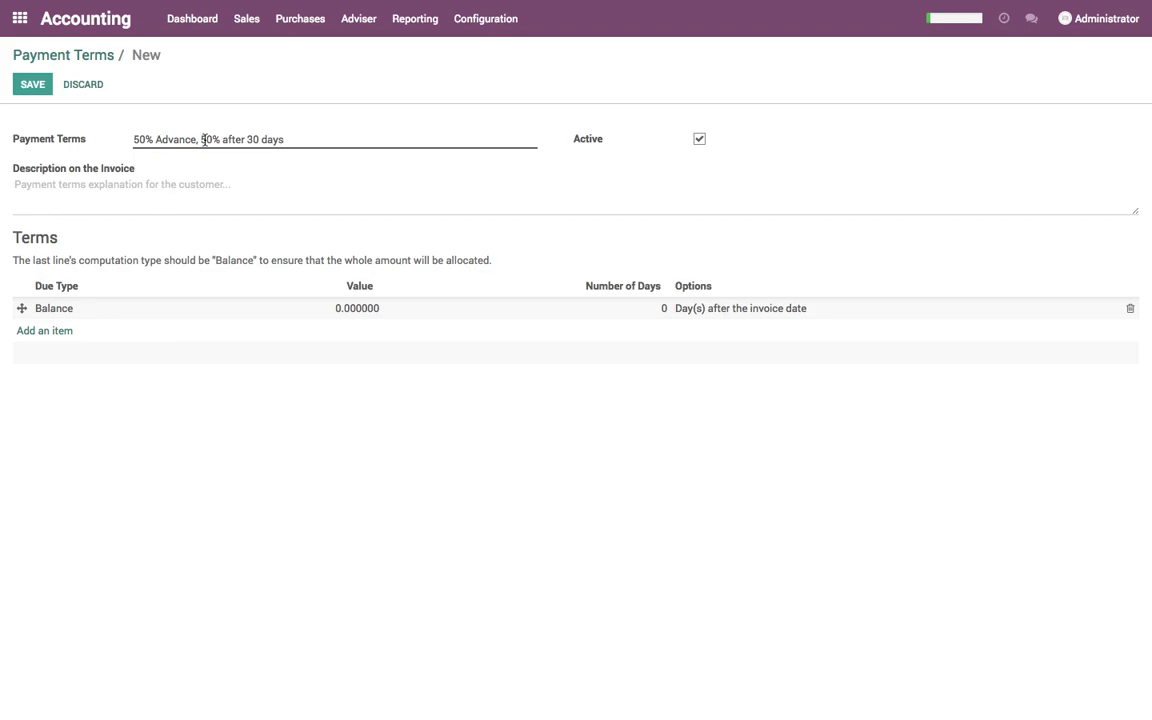
left_click_drag(203, 139, 221, 139)
type("Balance")
Enter the invoice description on two lines: "50% at the time of invoice confirmation" and "Balance after 30 days".
left_click(384, 204)
type("5")
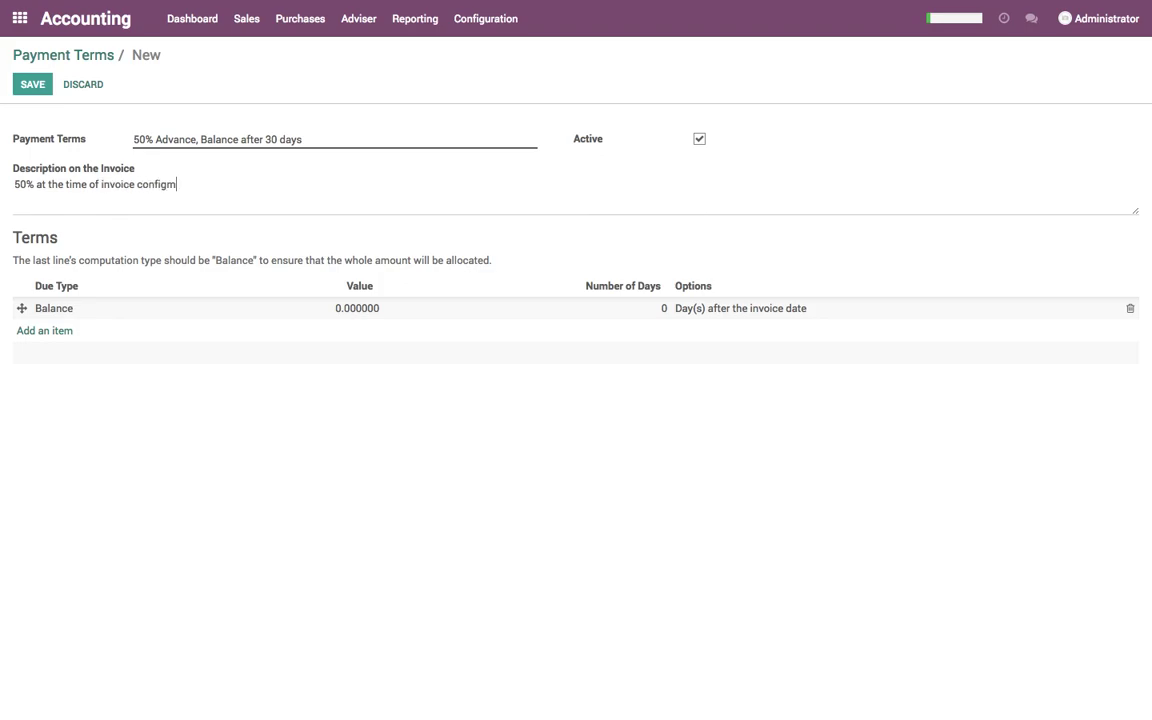
type("n")
key("Return")
right_click(159, 185)
left_click(165, 192)
key("BackSpace")
key("BackSpace")
key("BackSpace")
key("BackSpace")
key("BackSpace")
type("Balane")
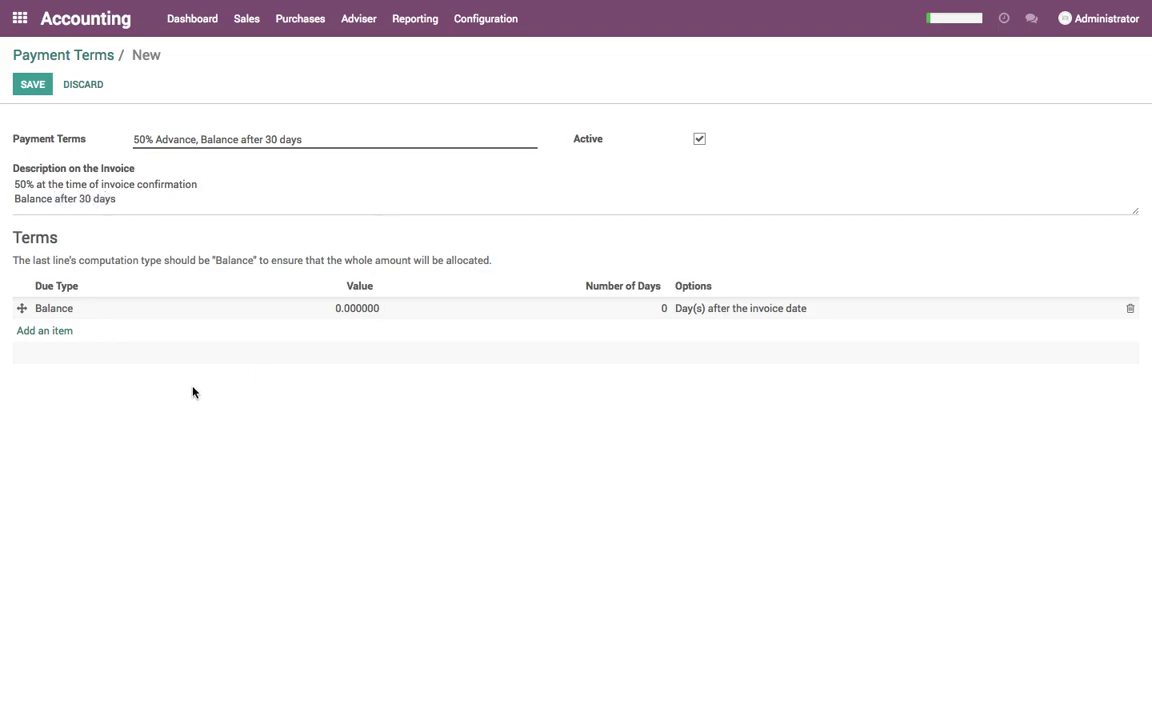
Set the Balance term line to fall due 30 days after the invoice date.
left_click(324, 314)
left_click(586, 231)
key("BackSpace")
type("30")
left_click(245, 308)
Add a Percent term line of 50%, due 0 days after the invoice date.
left_click(57, 332)
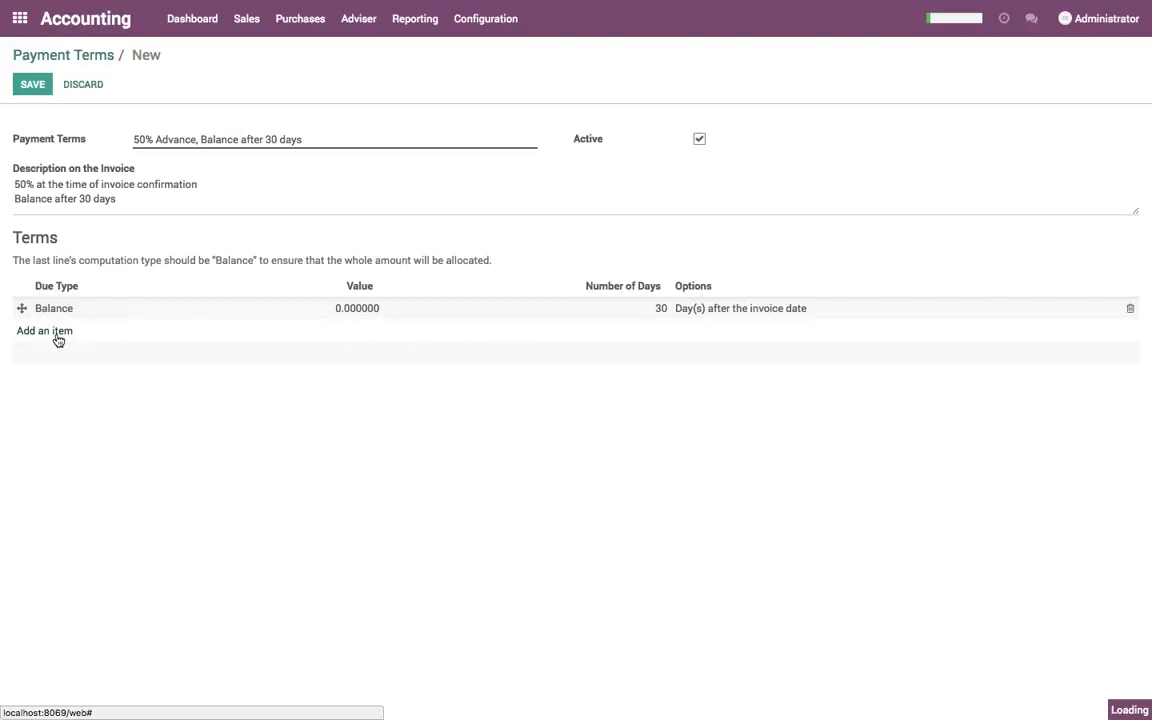
left_click(359, 164)
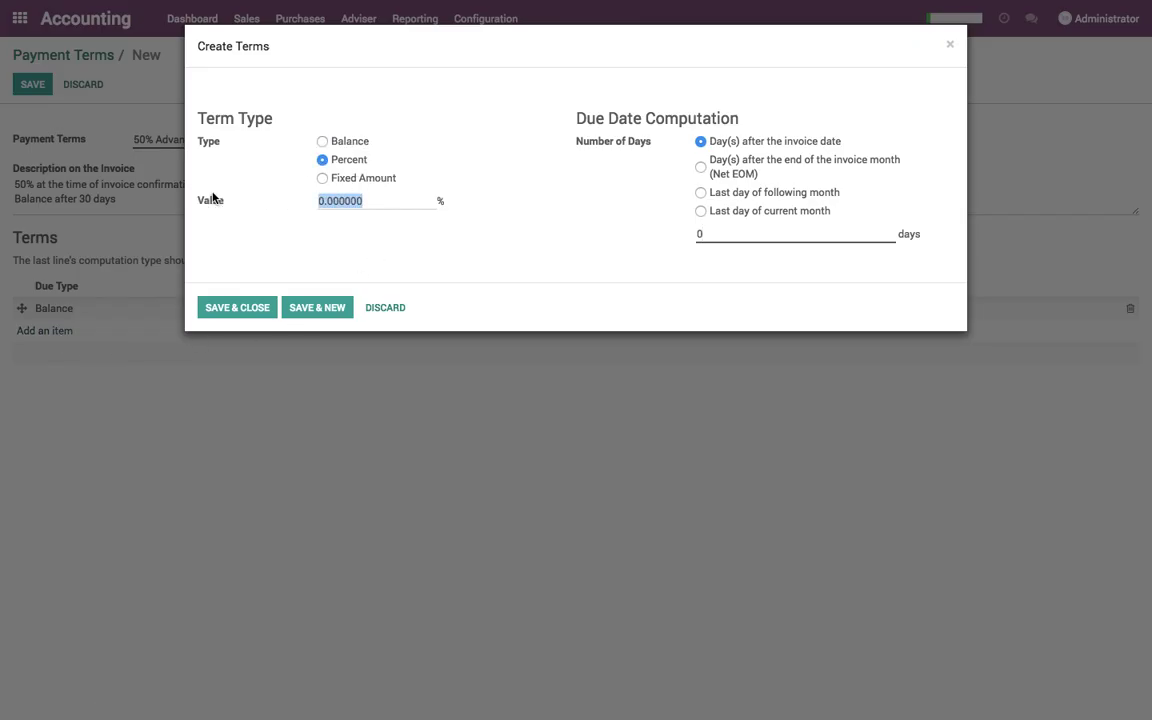
type("50")
left_click(709, 142)
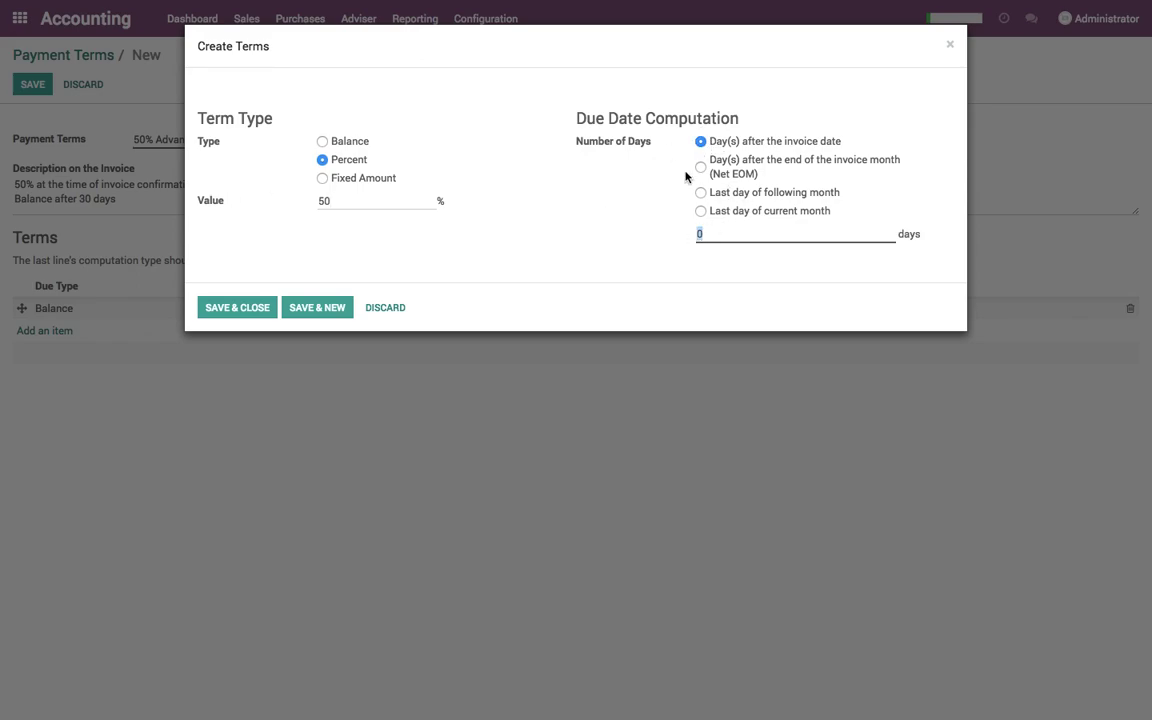
left_click(246, 309)
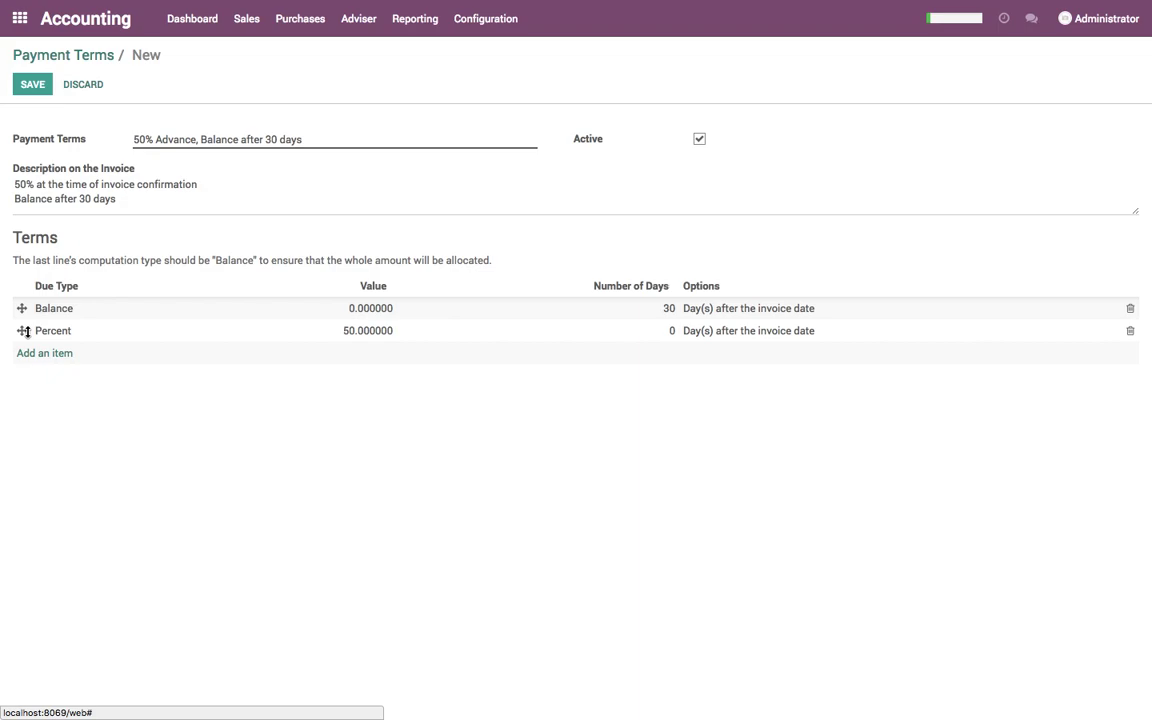
Move the Percent term line above the Balance line and save the payment term, returning to the payment terms list.
left_click_drag(26, 330, 23, 300)
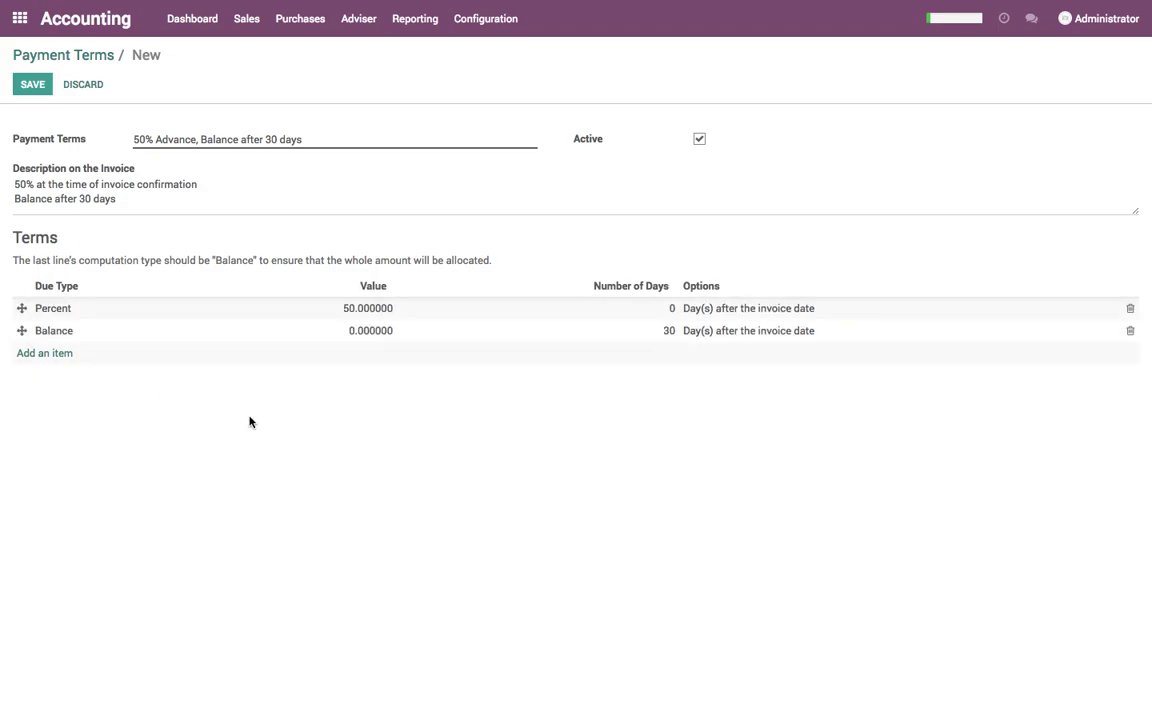
left_click(34, 88)
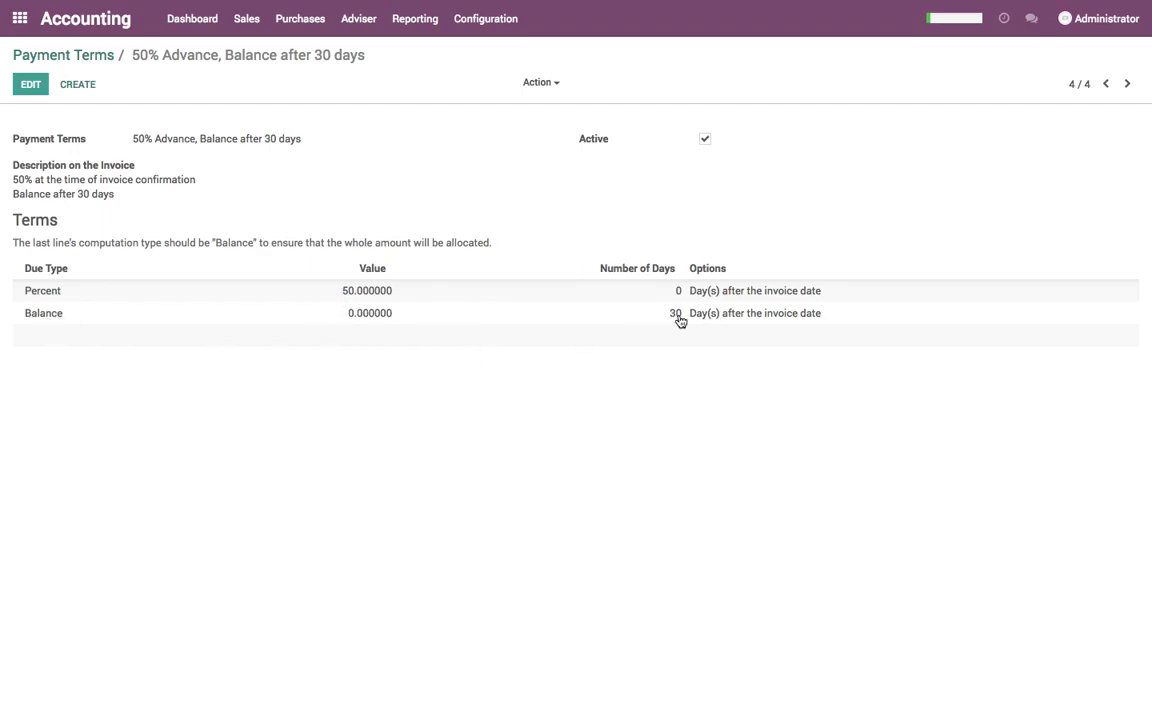
left_click(62, 57)
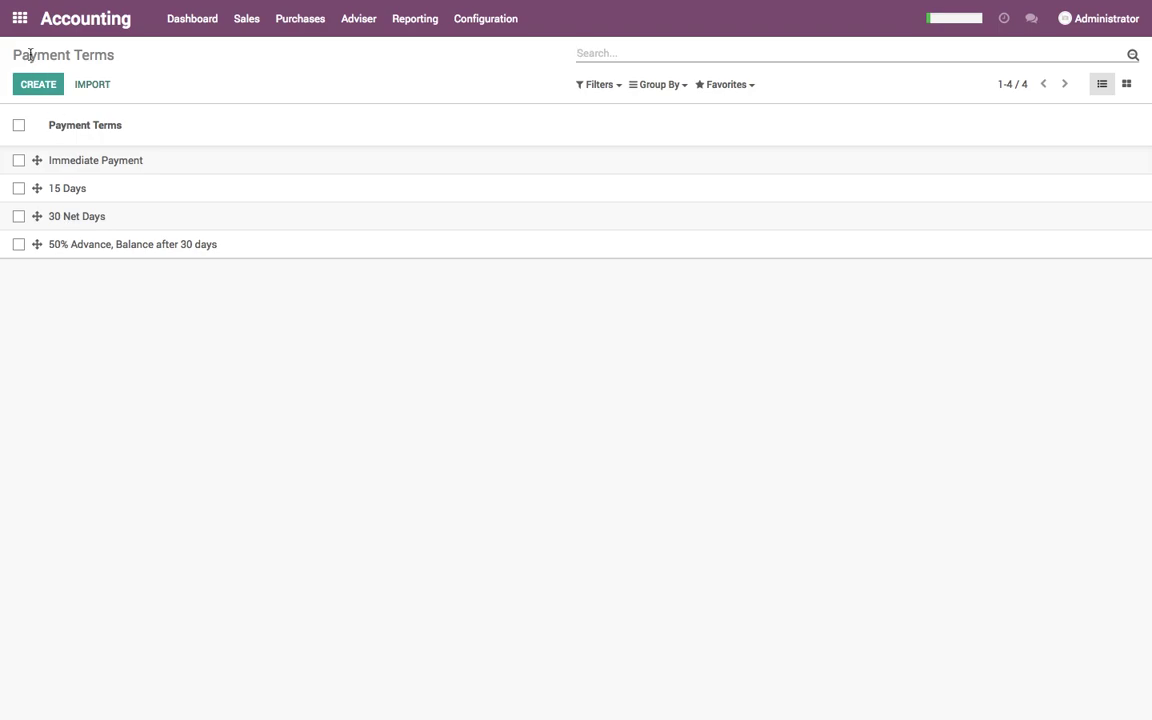
Create a customer invoice for Asus Teknik Servis with payment terms "50% Advance, Balance after 30 days".
left_click(188, 22)
left_click(73, 205)
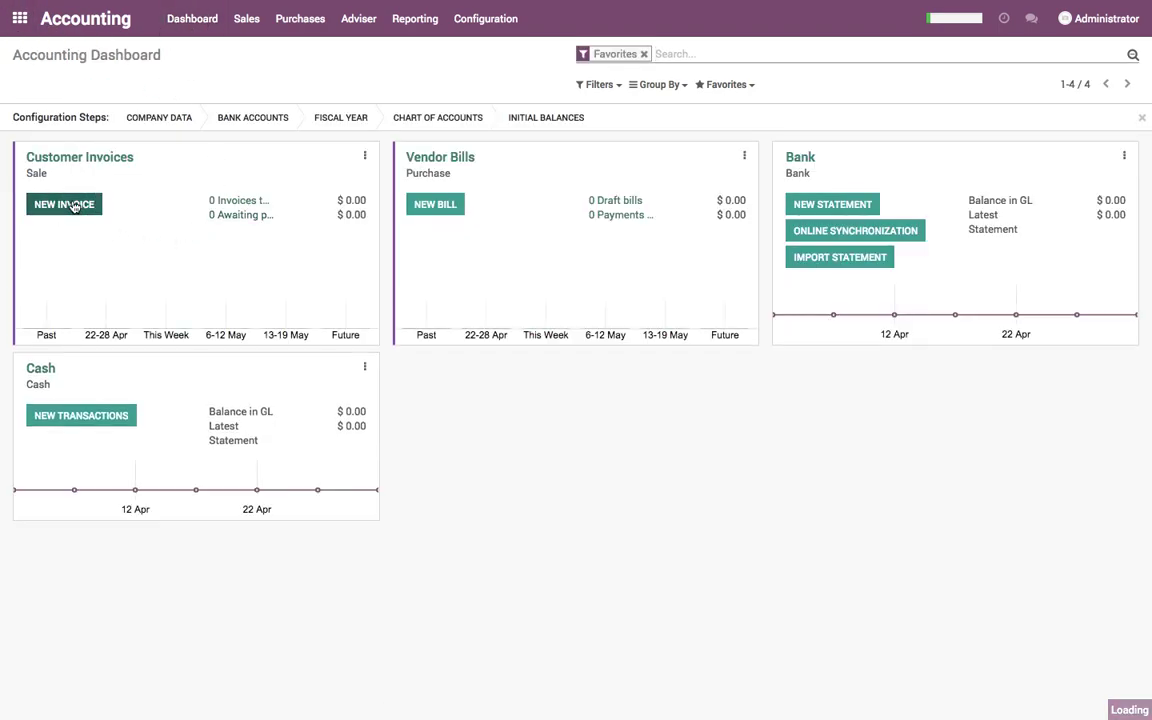
left_click(354, 259)
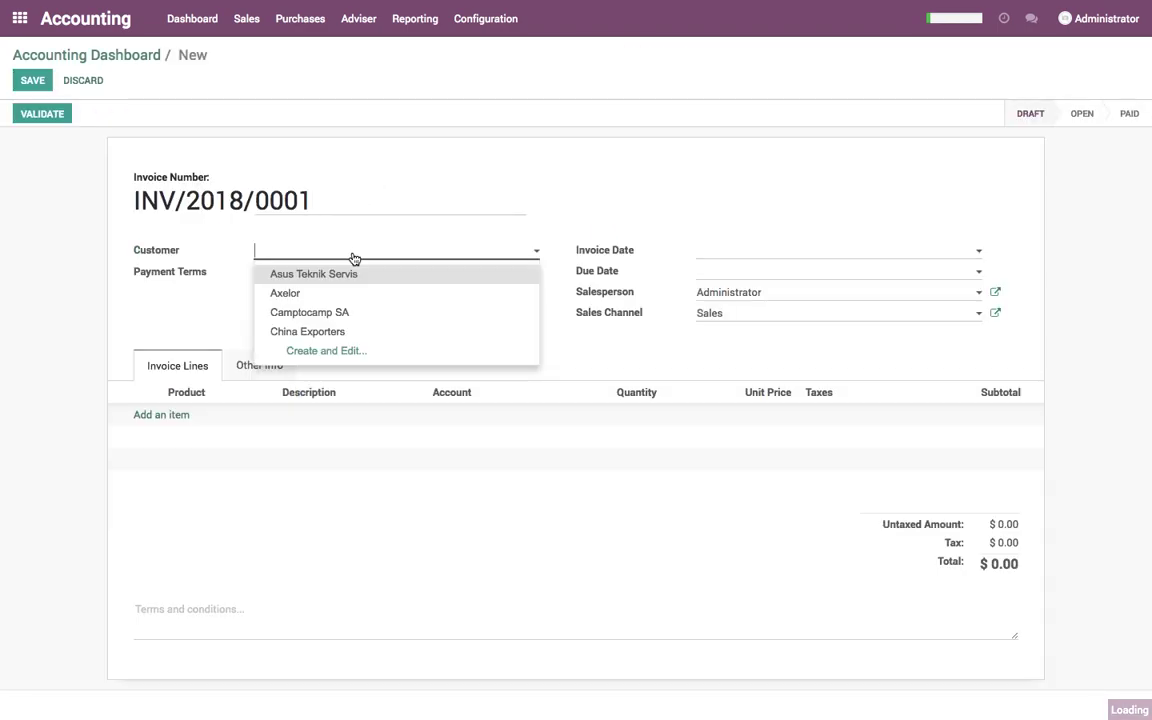
left_click(349, 277)
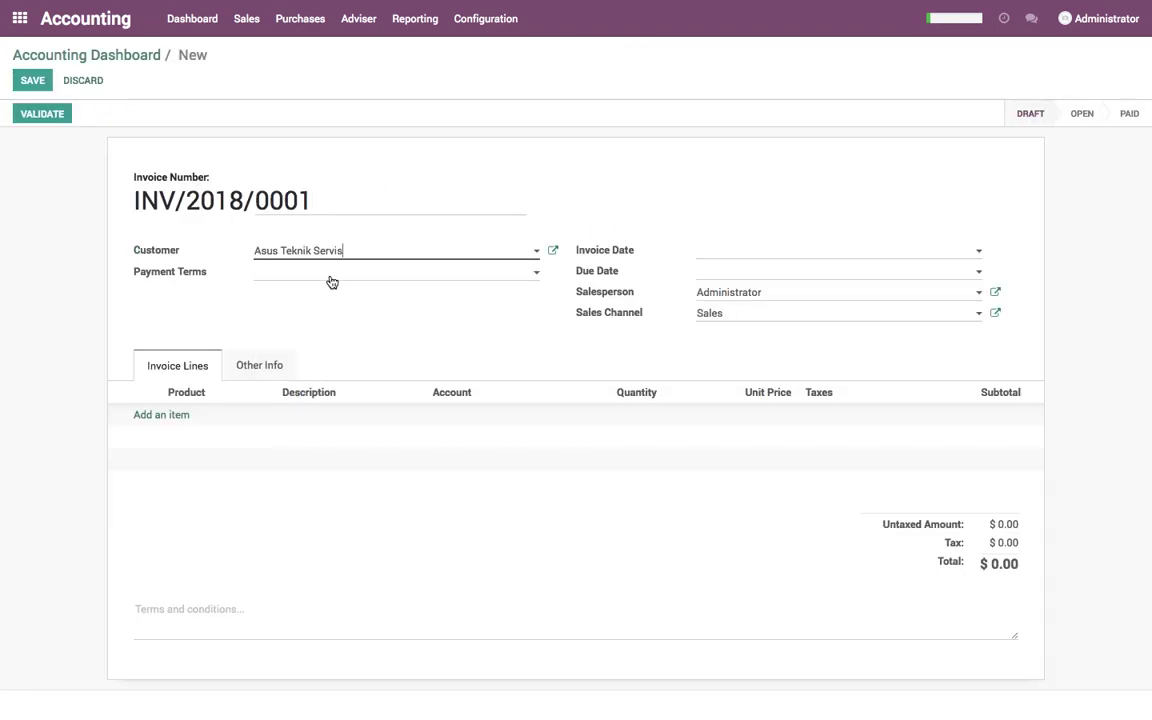
left_click(331, 274)
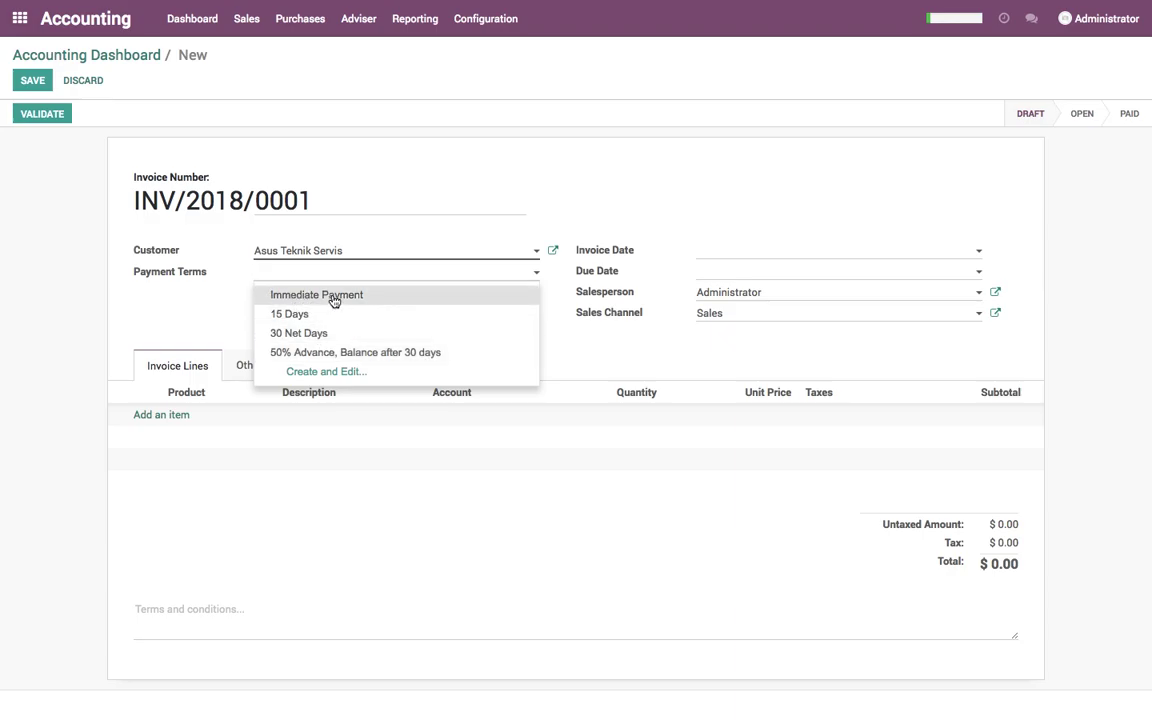
left_click(331, 354)
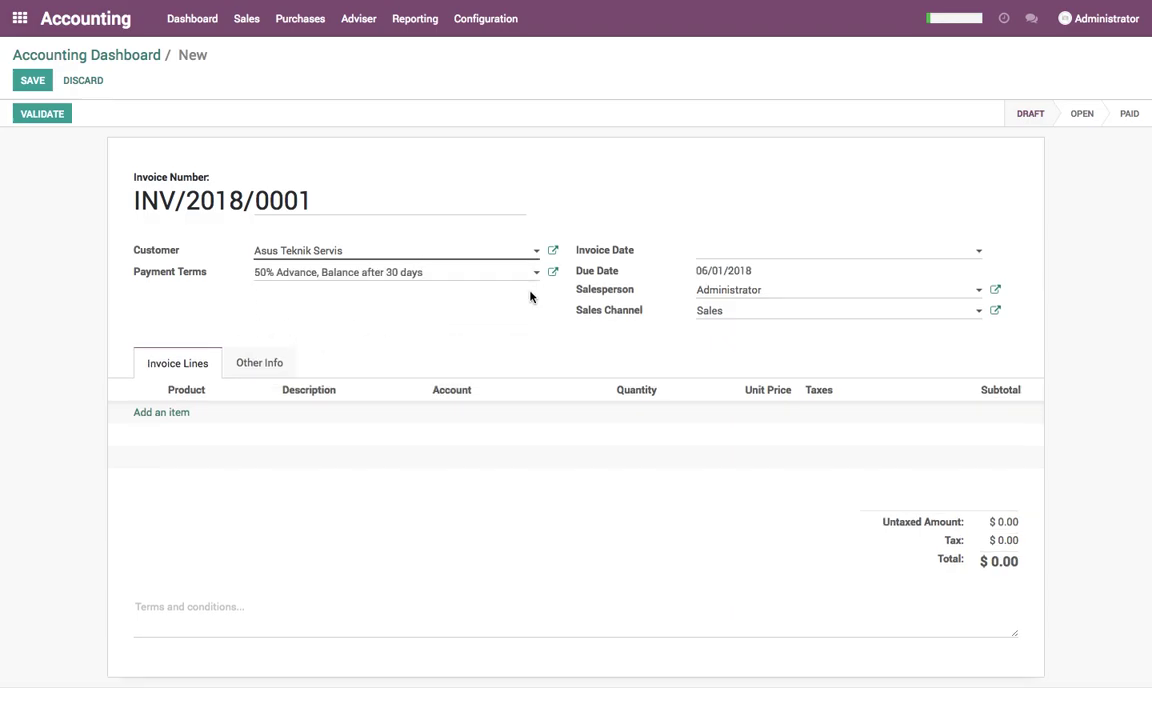
Set the invoice date to 05/01/2018 and check the computed due date.
left_click(715, 254)
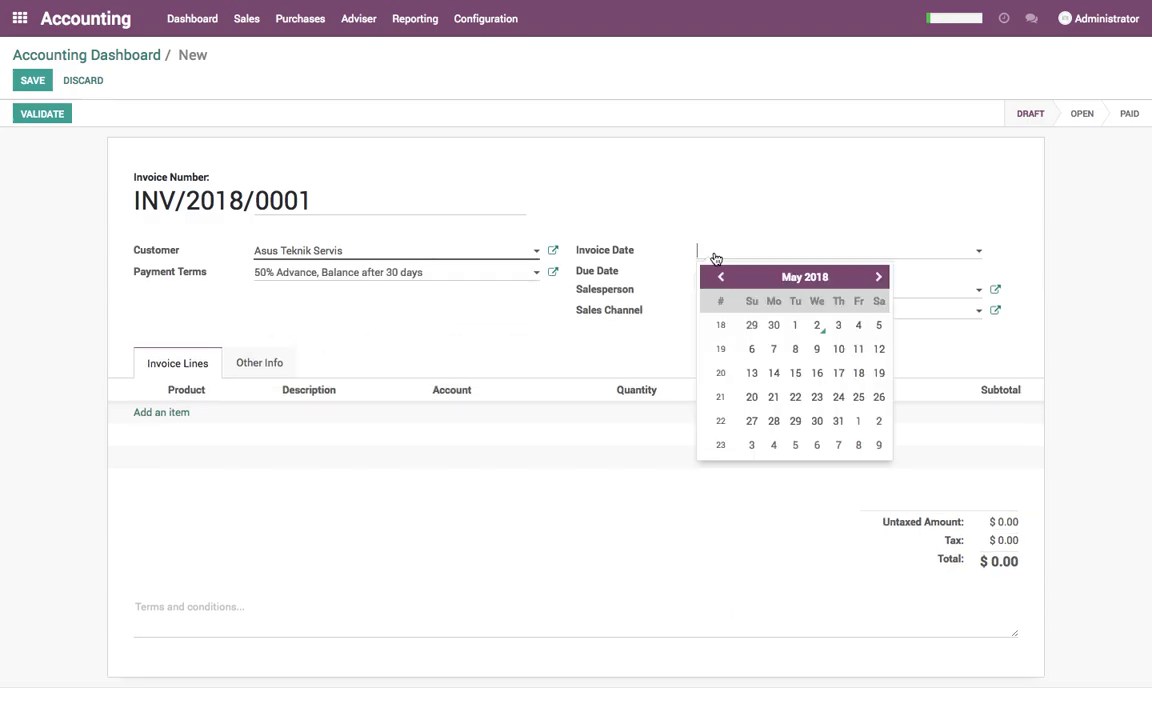
left_click(796, 326)
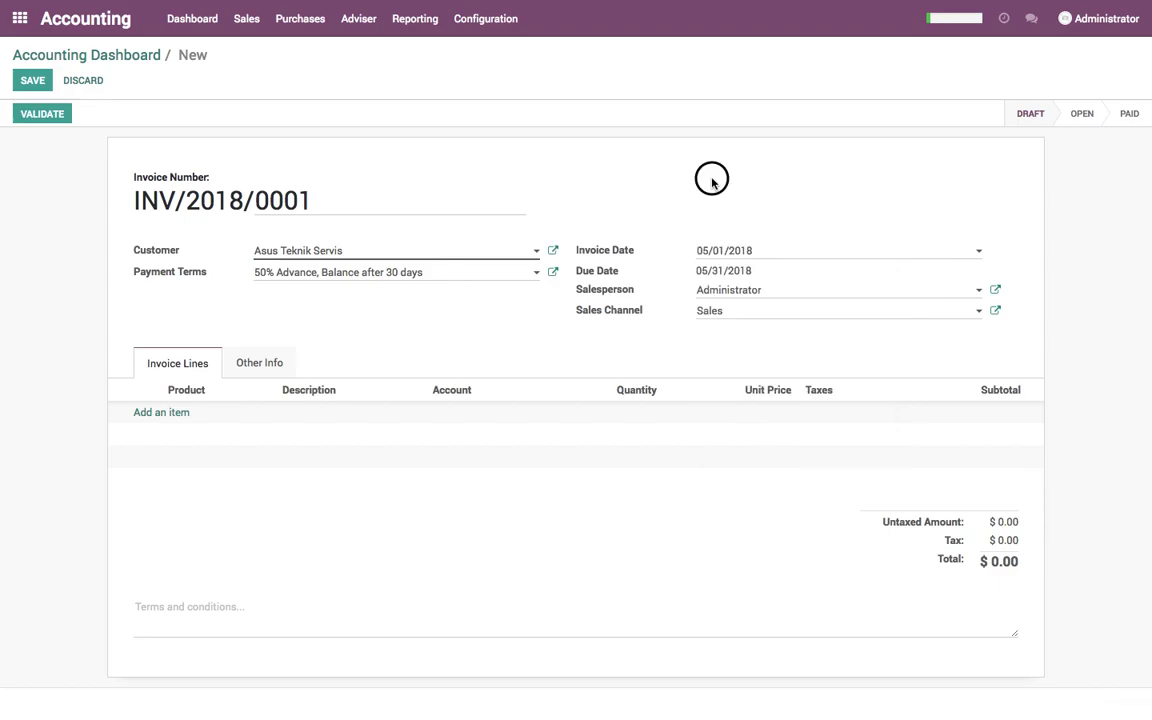
left_click_drag(697, 273, 764, 273)
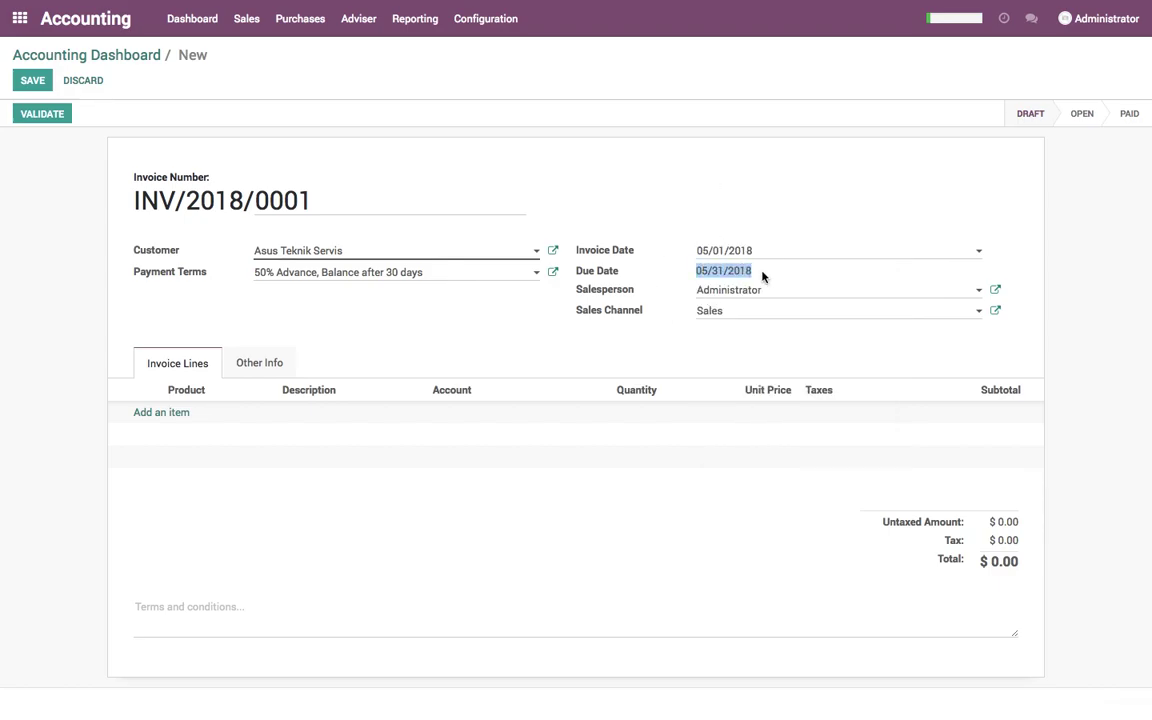
Add an invoice line for the product Material with quantity 10, and save and validate the invoice.
left_click(163, 413)
left_click(195, 416)
left_click(190, 435)
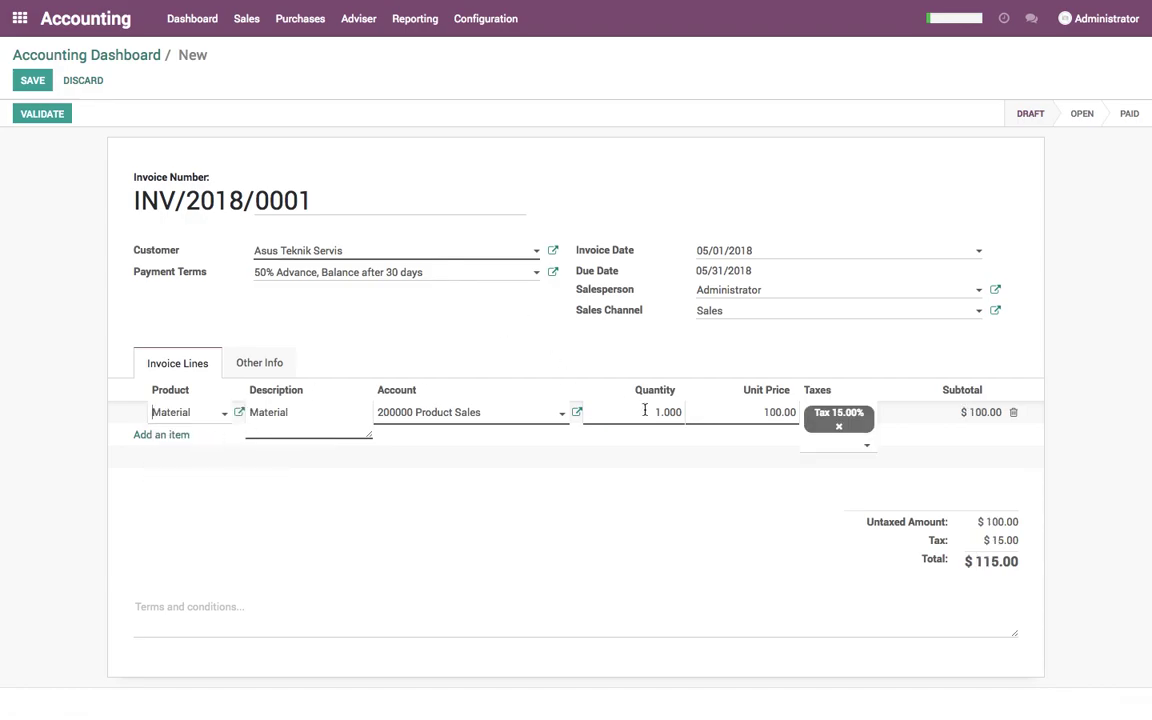
left_click(710, 413)
type("10")
left_click(688, 357)
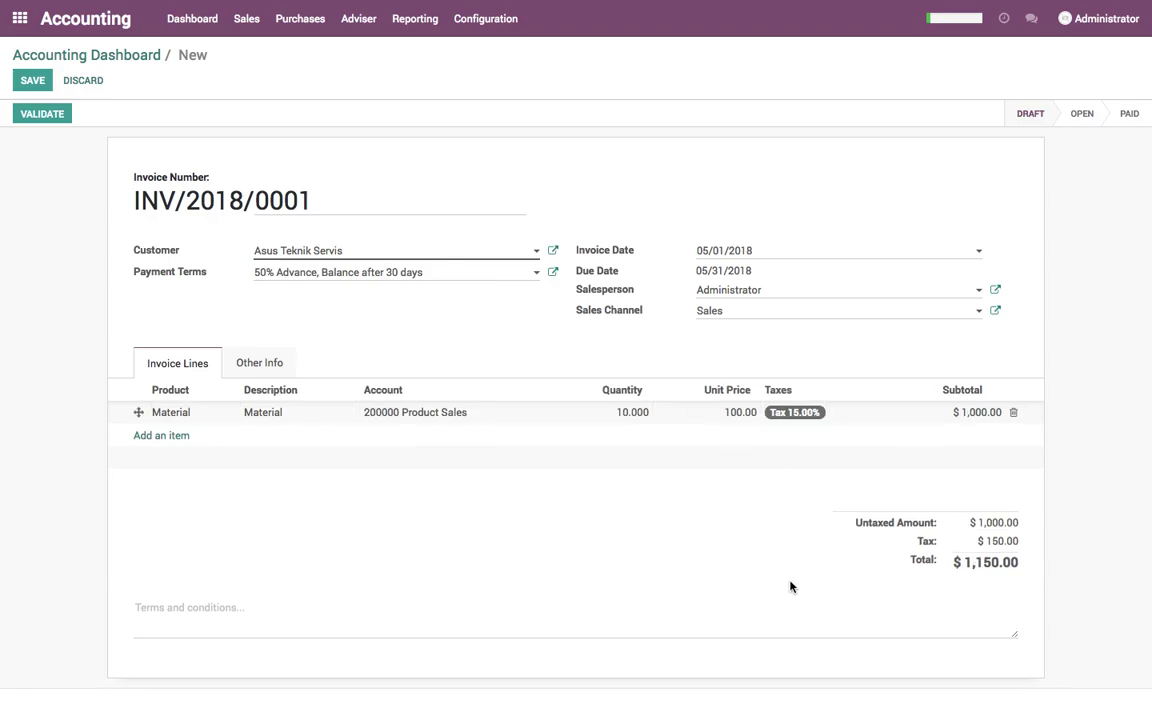
left_click(34, 84)
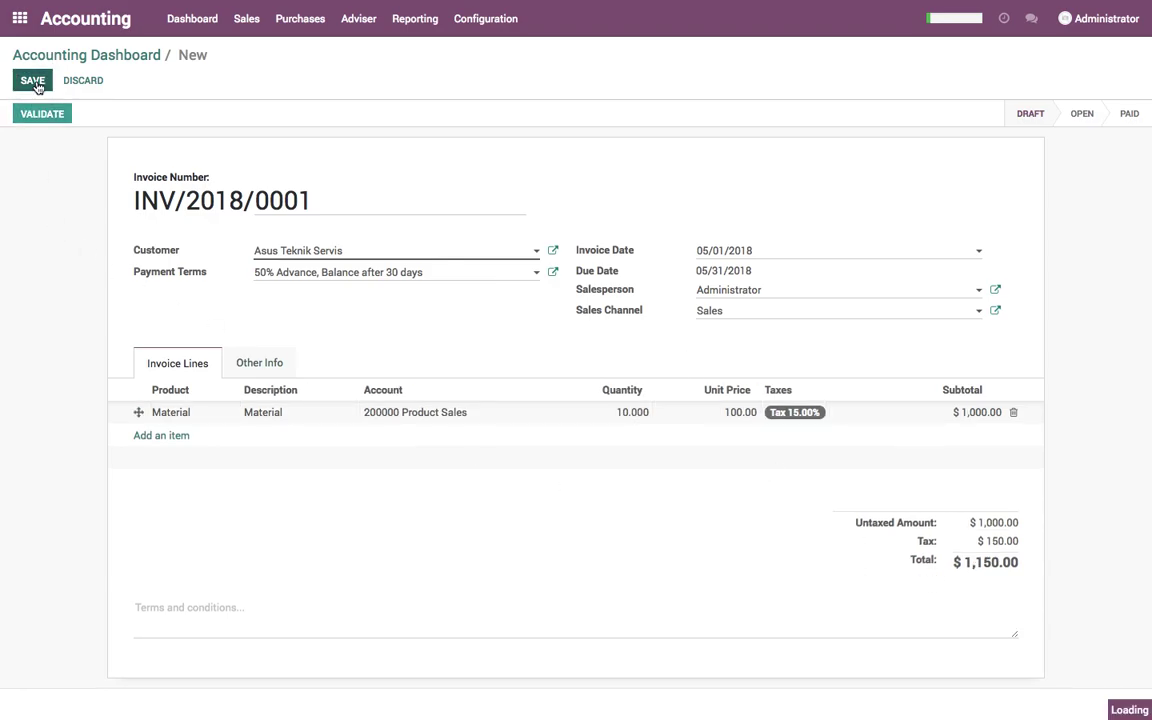
left_click(41, 120)
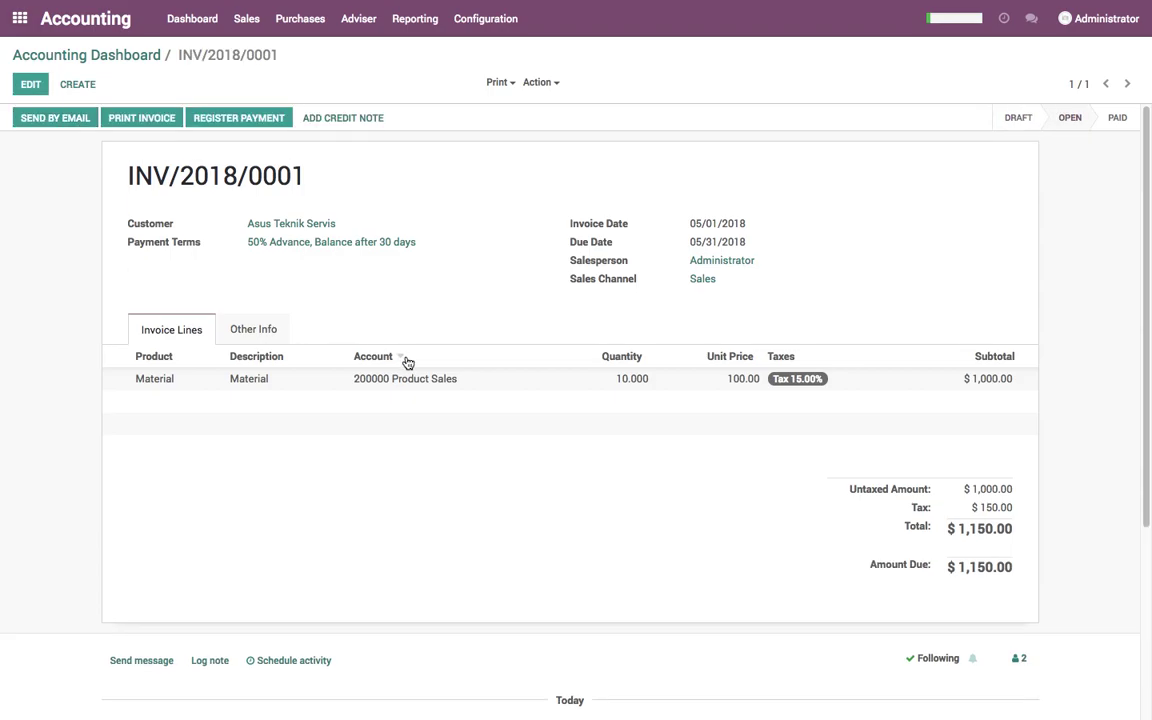
Examine the due dates and receivable amounts in the validated invoice's journal entry.
left_click(256, 328)
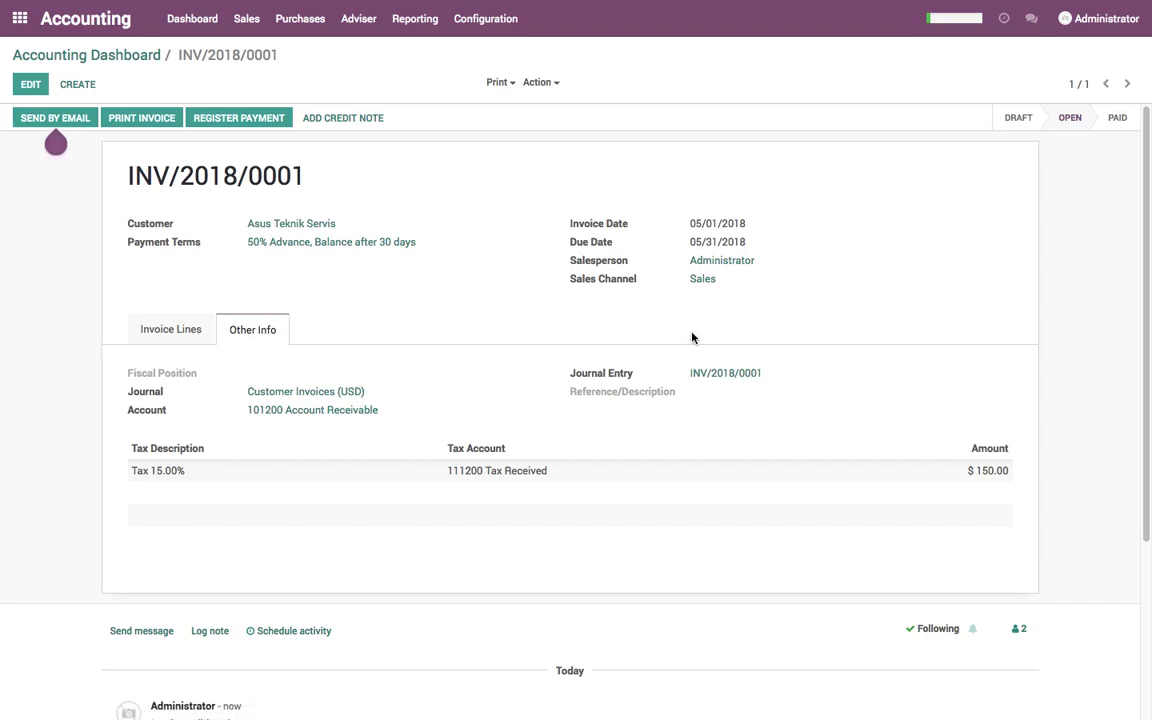
left_click(742, 378)
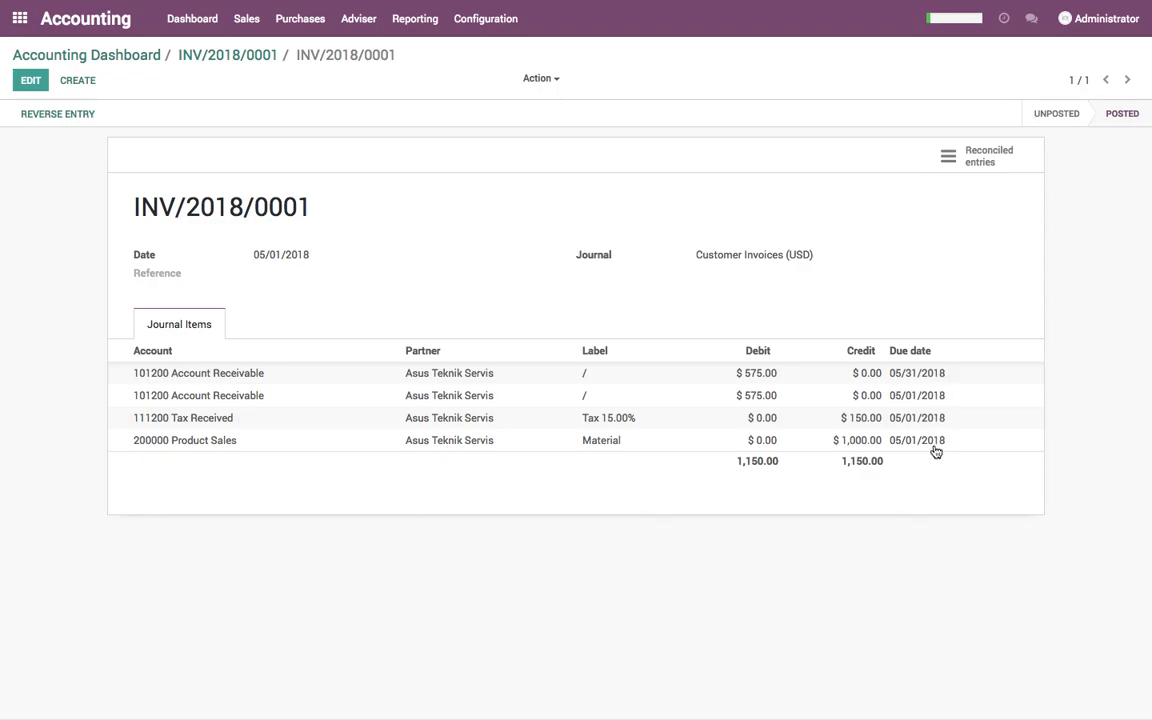
left_click(216, 58)
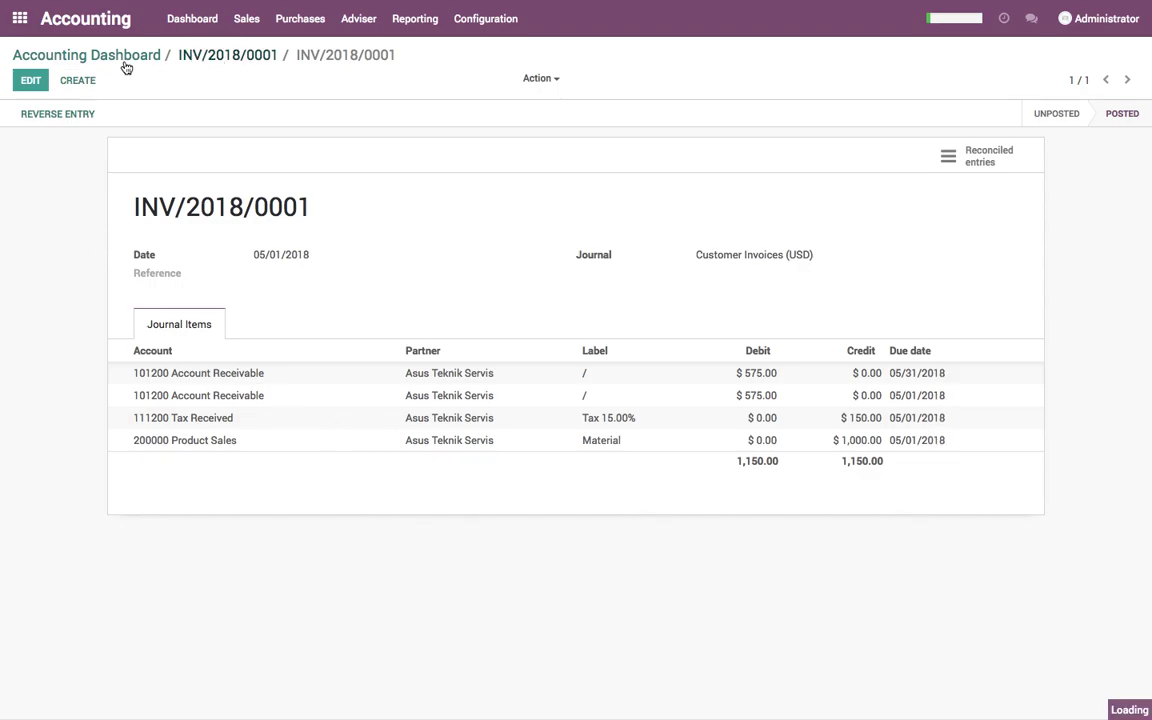
Create a customer invoice for Axelor with payment terms "30 Net Days" and invoice date 05/01/2018.
left_click(110, 59)
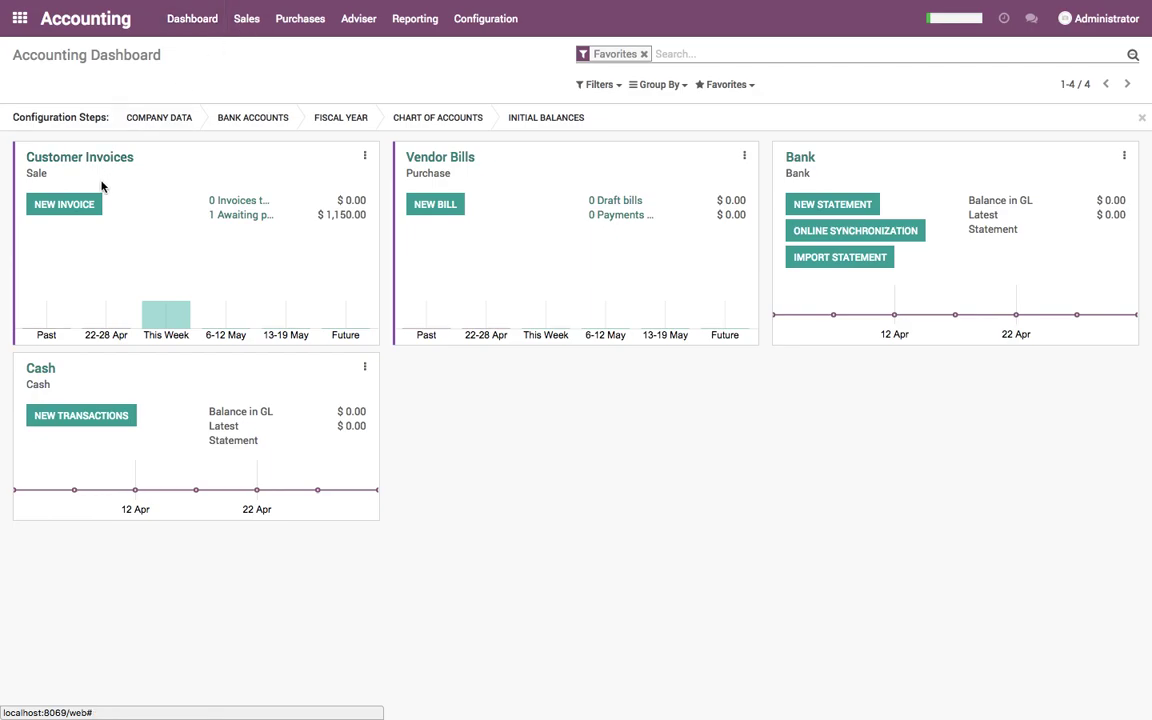
left_click(87, 207)
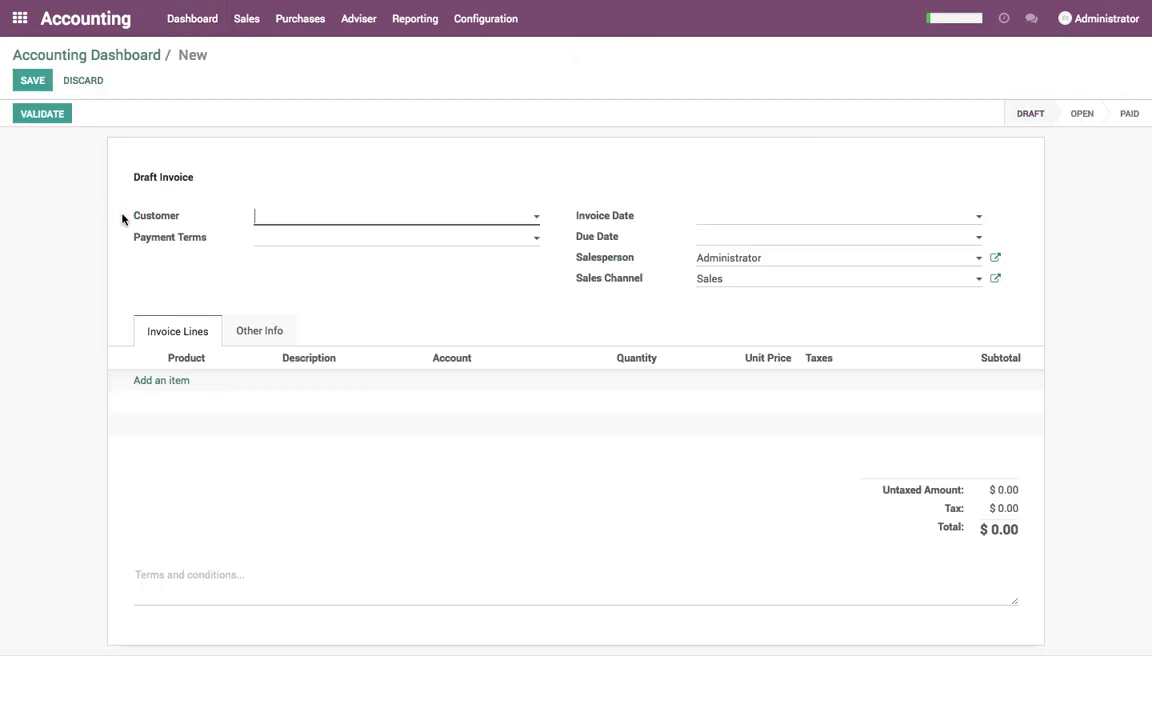
left_click(310, 217)
left_click(306, 261)
left_click(393, 239)
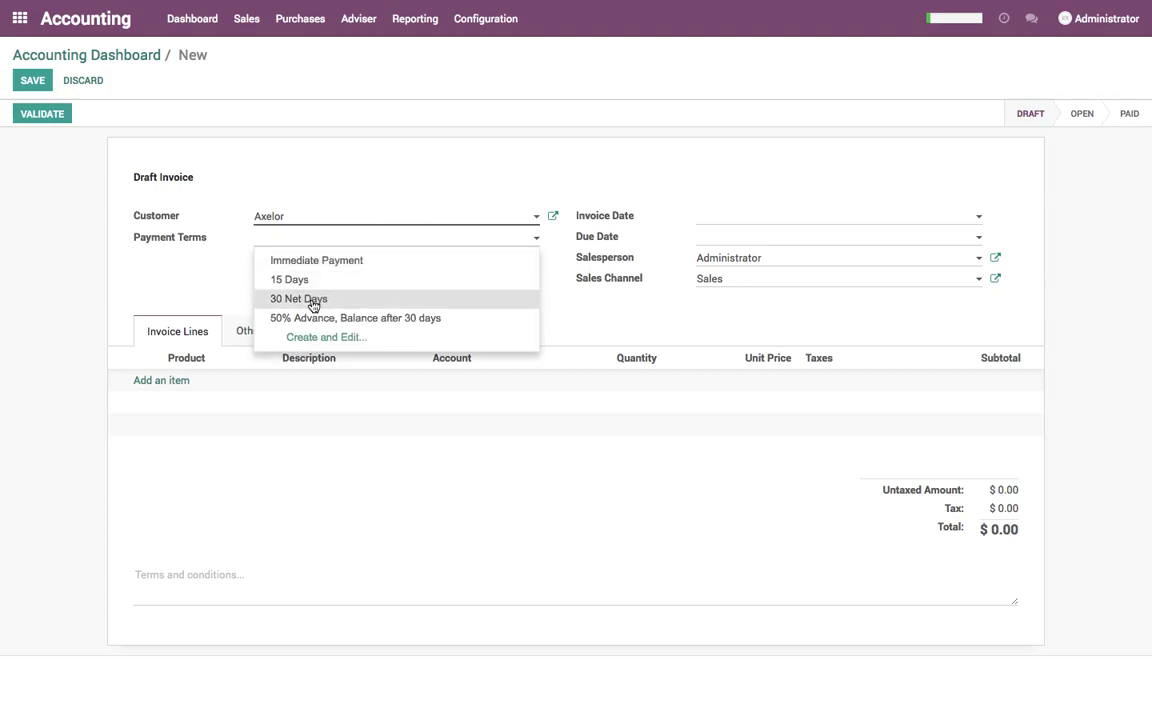
left_click(312, 305)
left_click(727, 229)
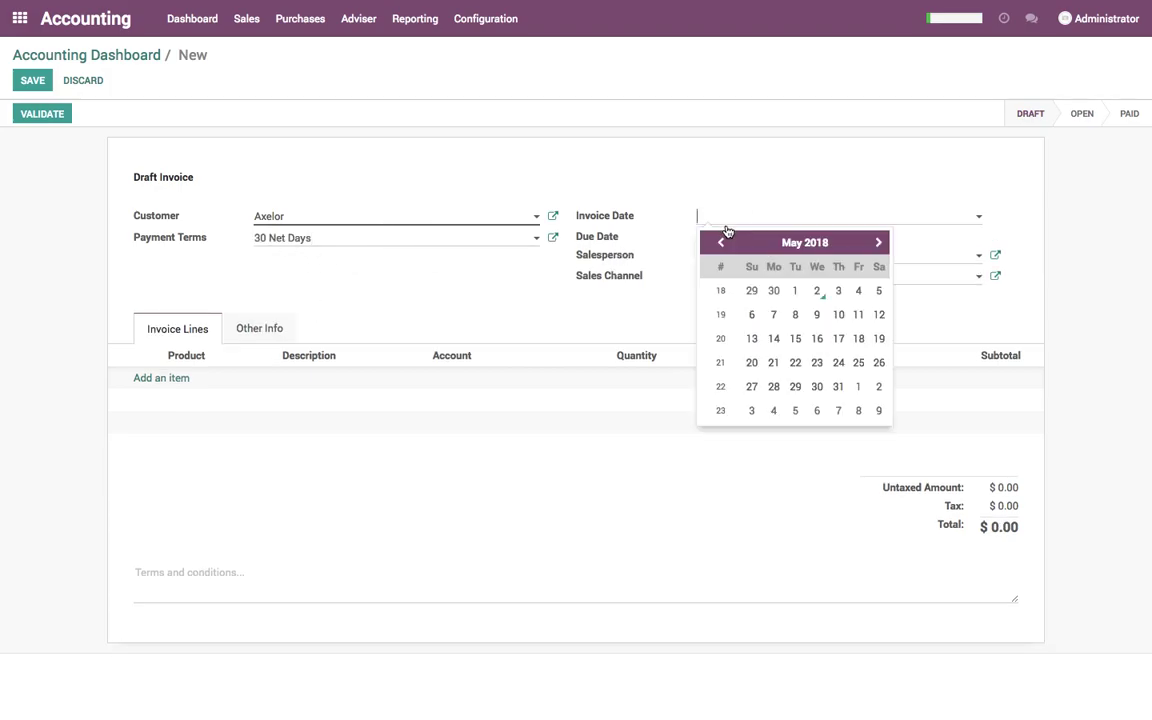
left_click(794, 292)
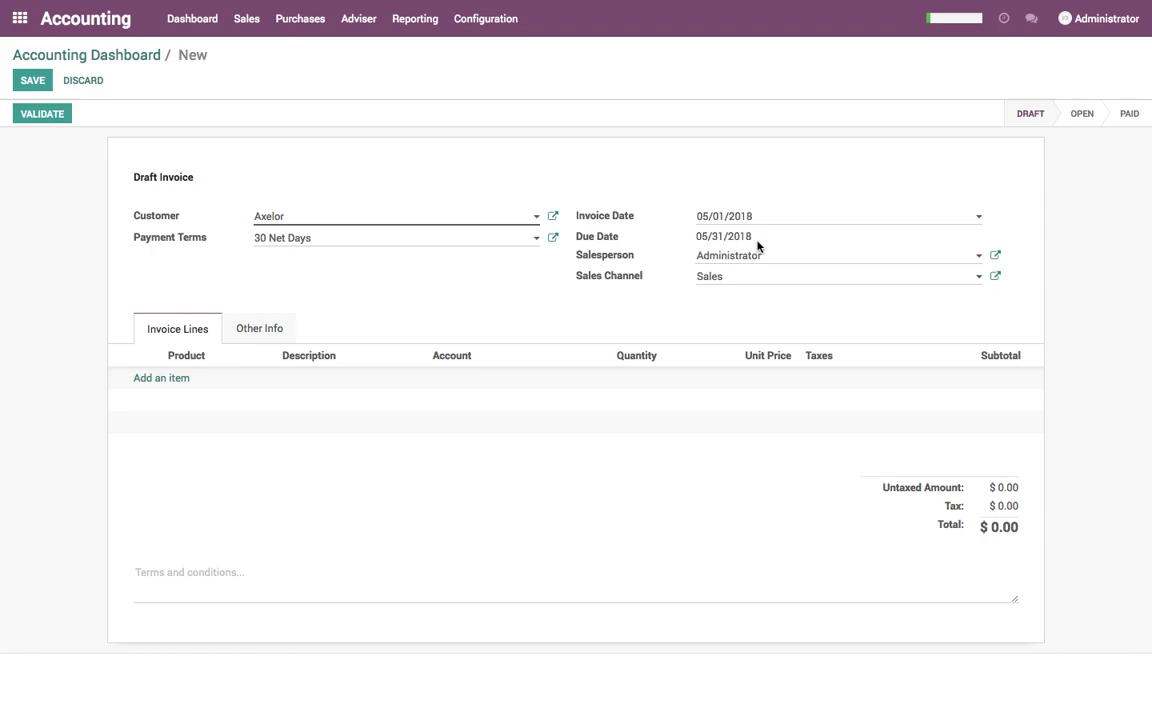
Add an invoice line for the product Material with quantity 8, and save and validate the invoice.
left_click(200, 381)
left_click(213, 406)
left_click_drag(643, 378, 735, 379)
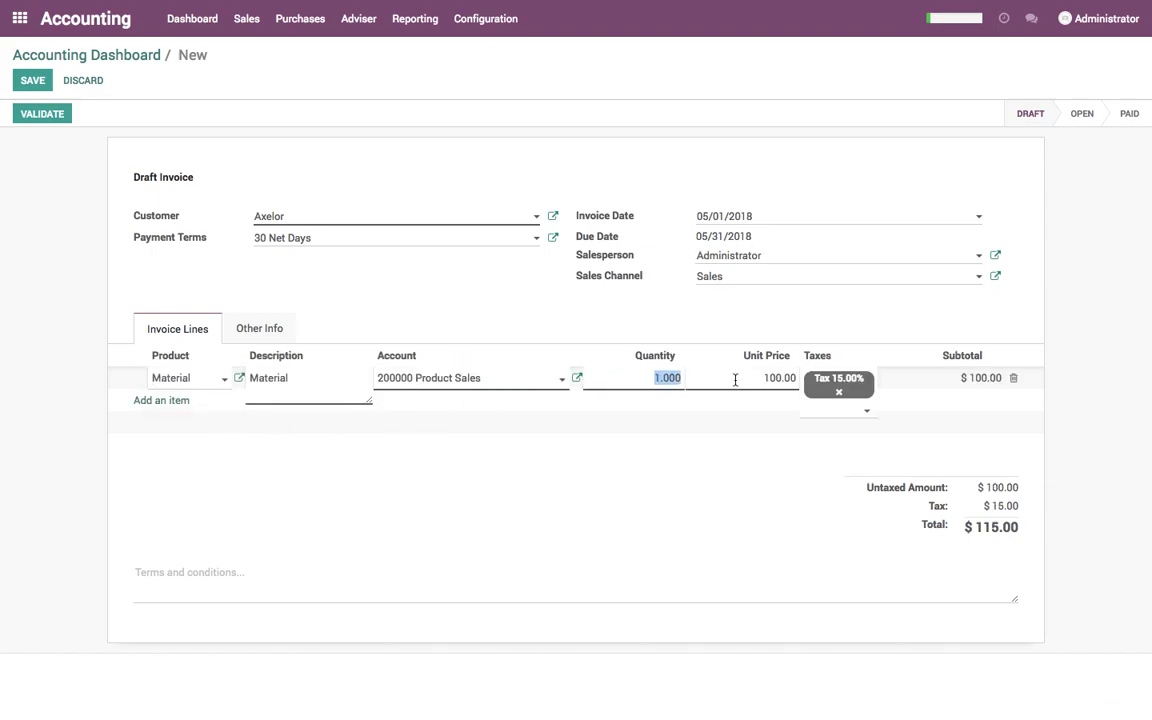
type("8")
left_click(906, 585)
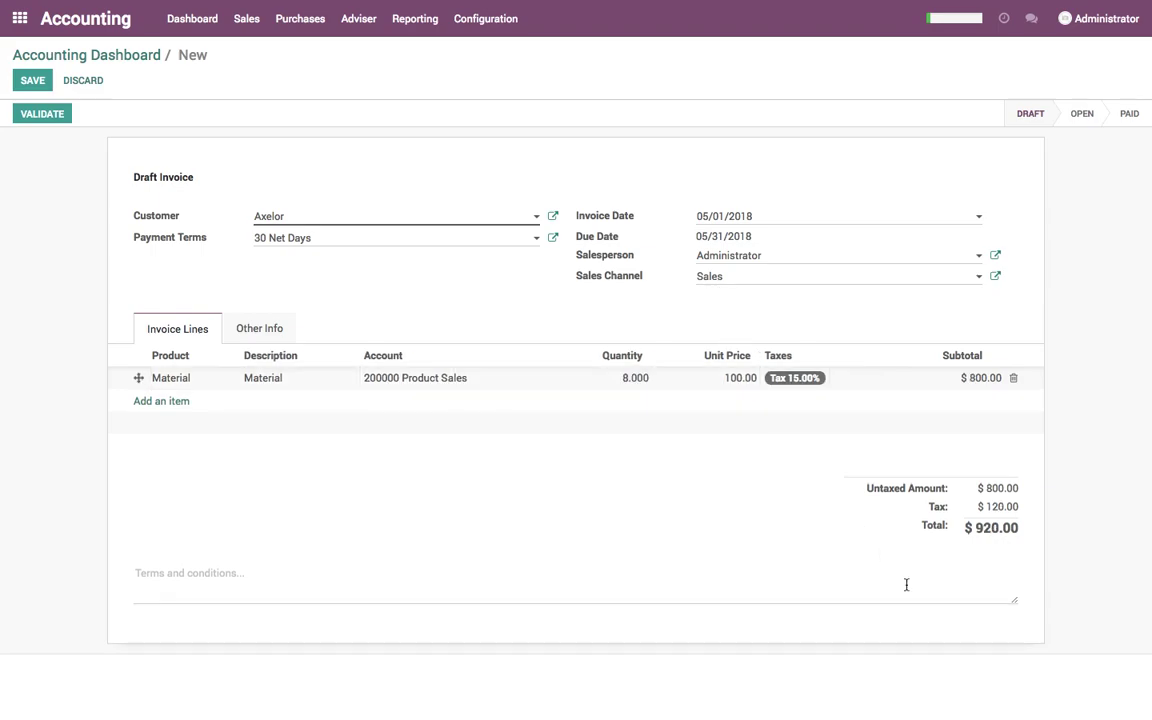
left_click(31, 84)
left_click(40, 113)
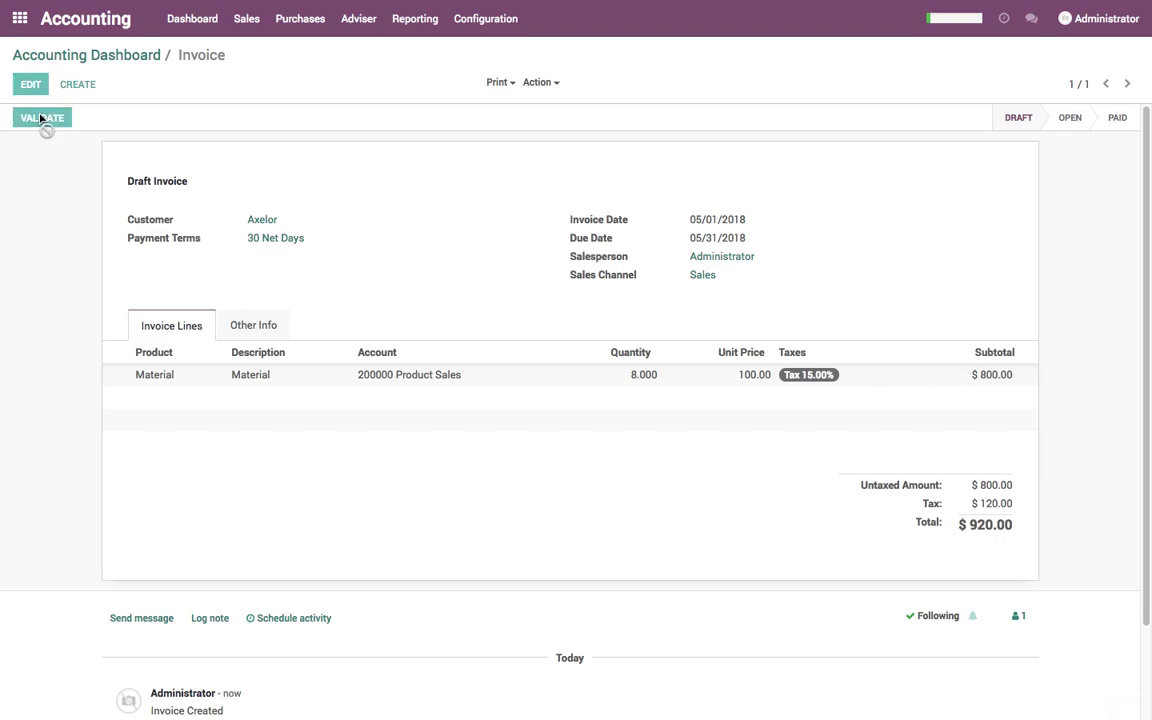
Examine the receivable line's due date in the journal entry of the validated Axelor invoice, and return to the invoice.
left_click(260, 336)
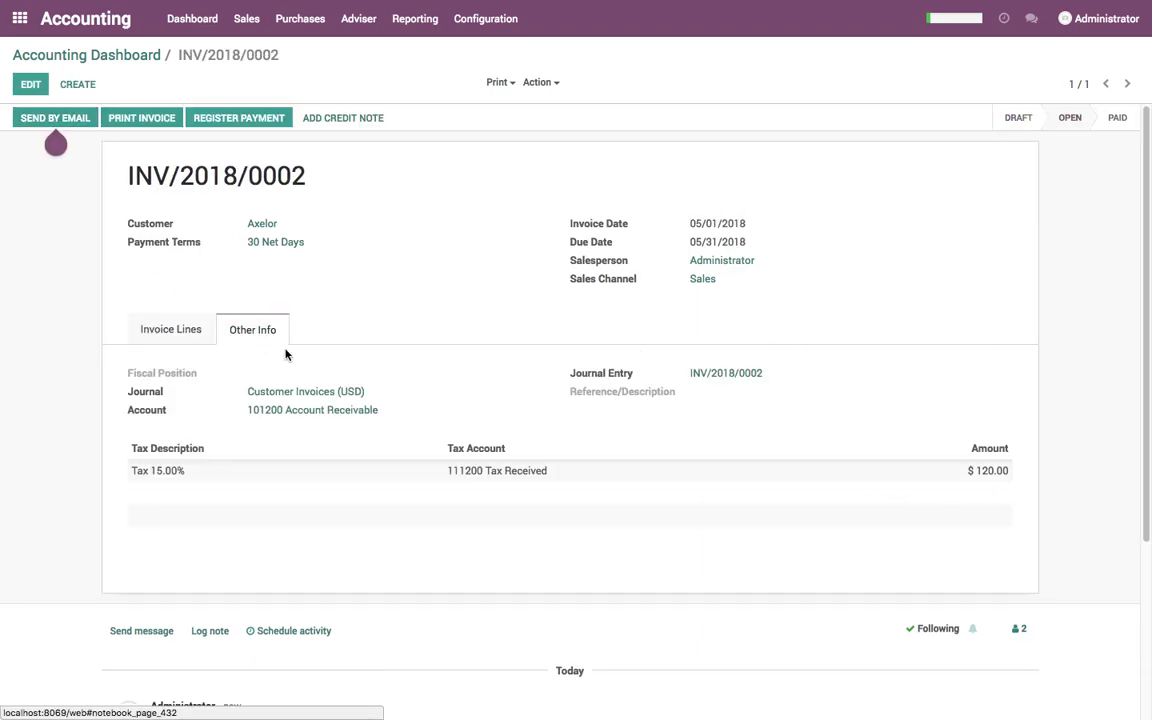
left_click(747, 378)
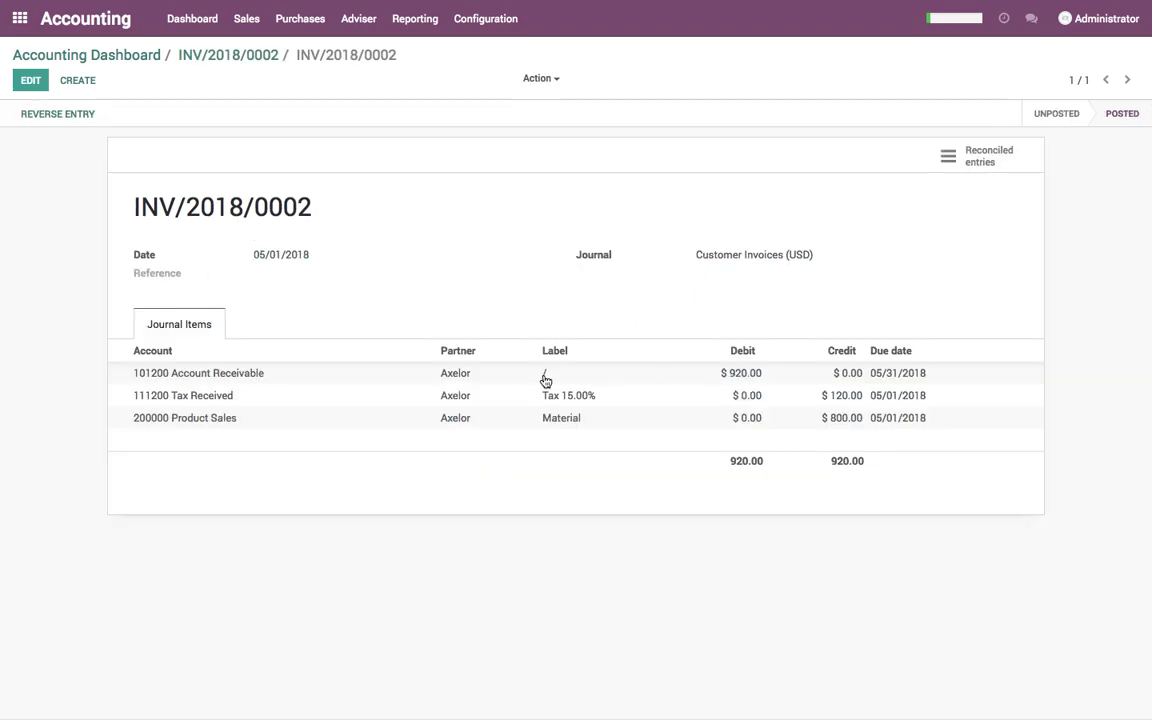
left_click_drag(871, 374, 948, 409)
left_click(841, 406)
left_click(211, 67)
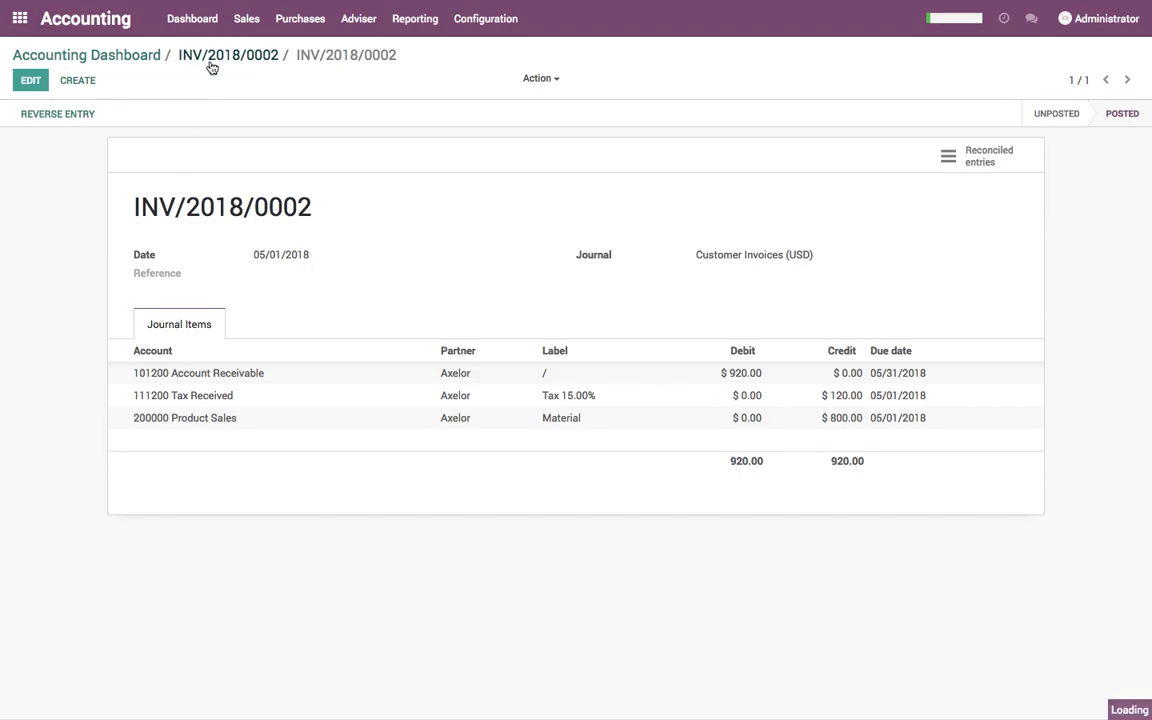
Open the Aged Receivable report and compare the not-due and 0 - 30 day amounts for Axelor and Asus Teknik Servis.
left_click(111, 64)
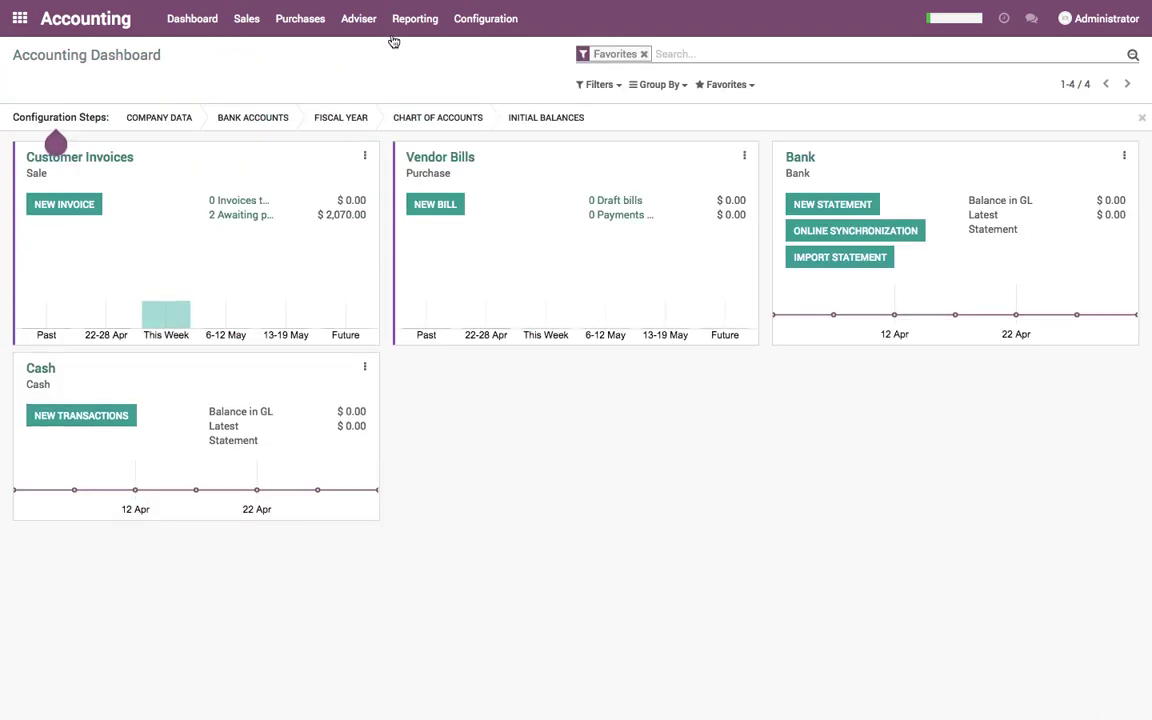
left_click(402, 22)
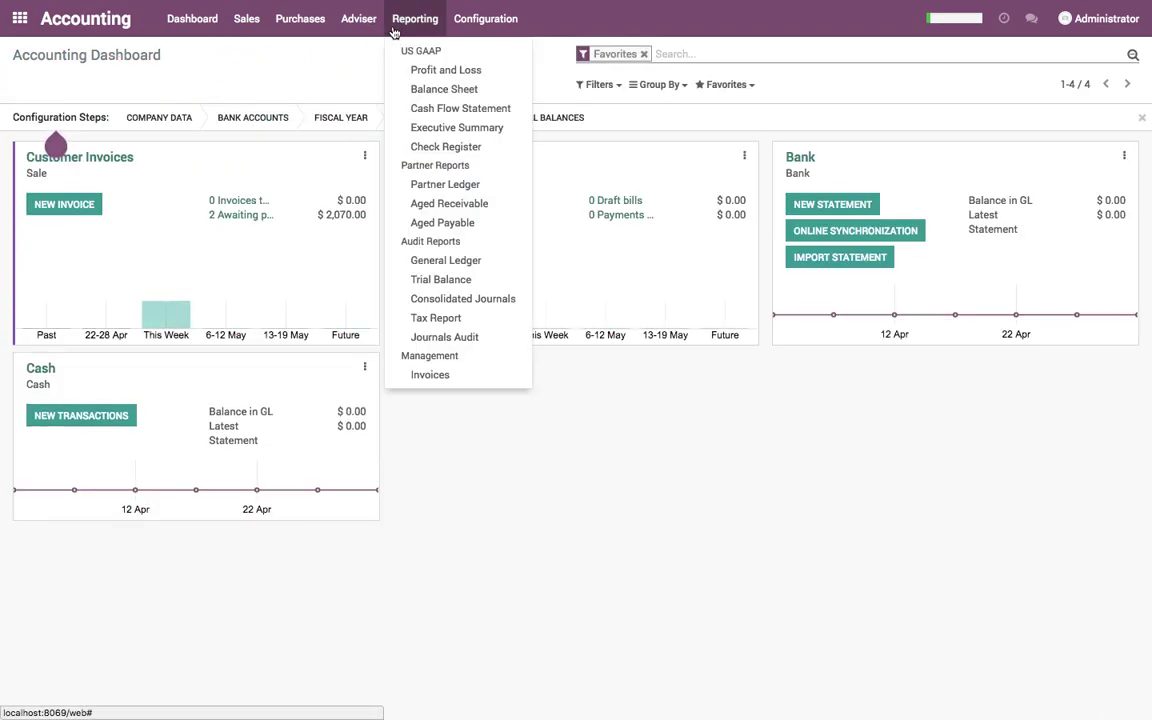
left_click(430, 203)
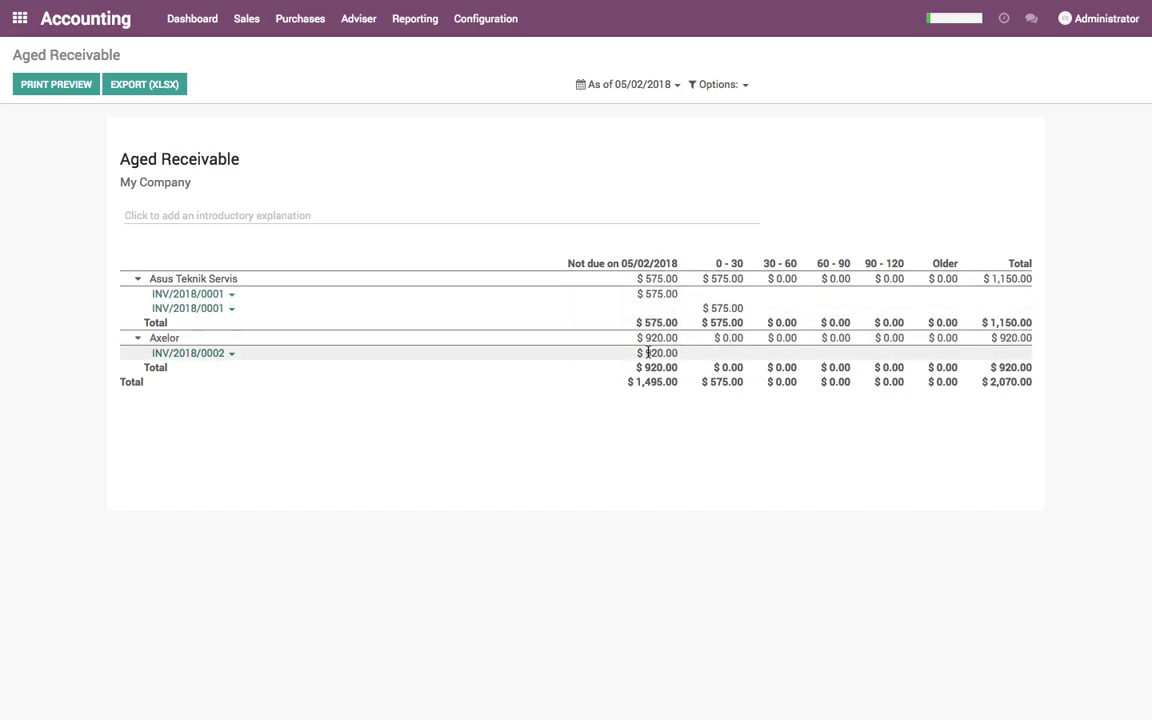
left_click_drag(648, 353, 679, 353)
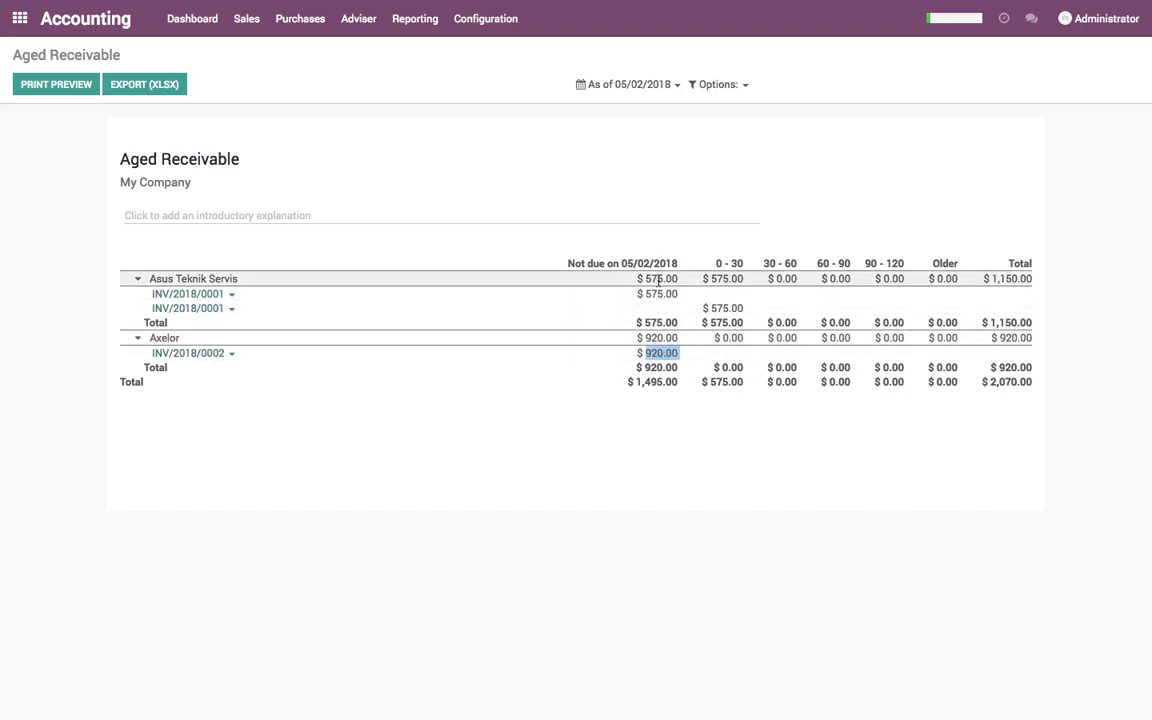
left_click_drag(661, 278, 740, 321)
left_click(680, 322)
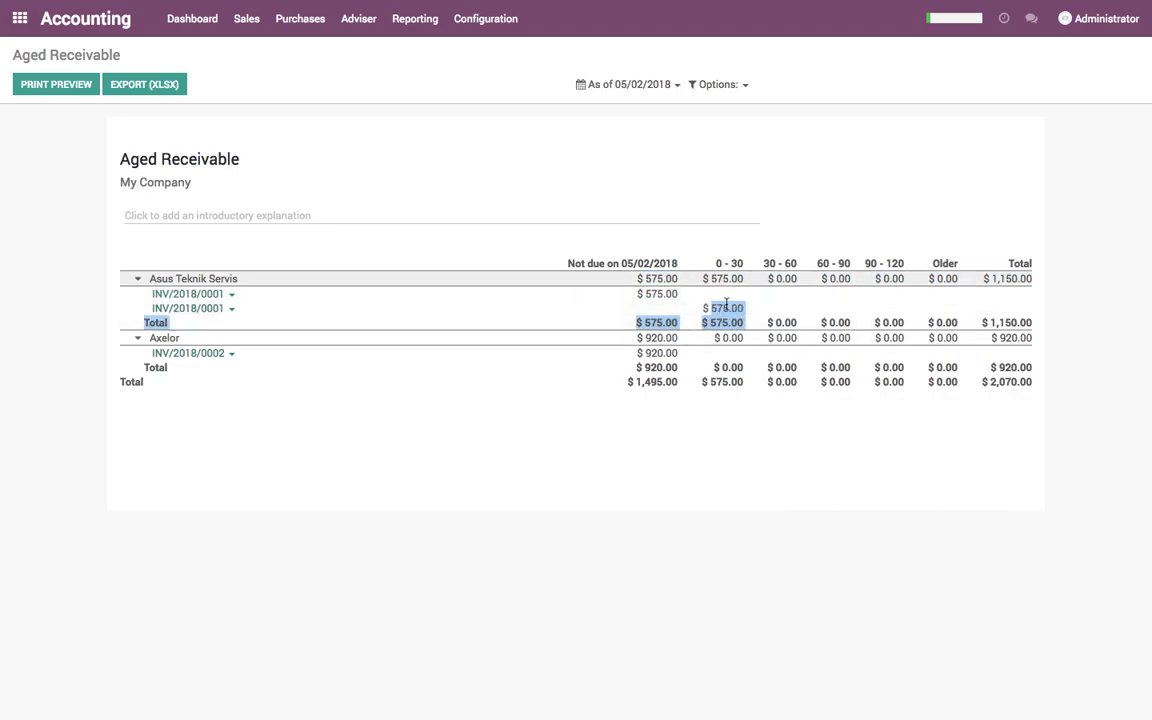
left_click(722, 446)
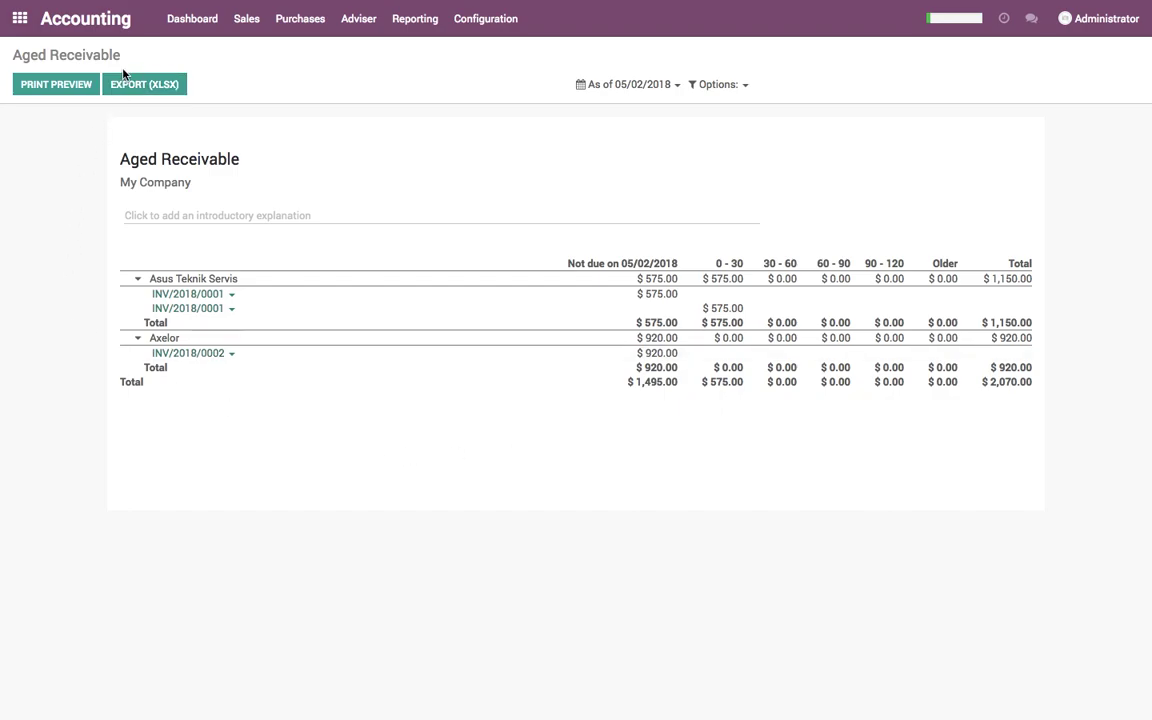
View Axelor's invoice from the Aged Receivable report, check its due date, and return to the report.
left_click(231, 354)
left_click(238, 380)
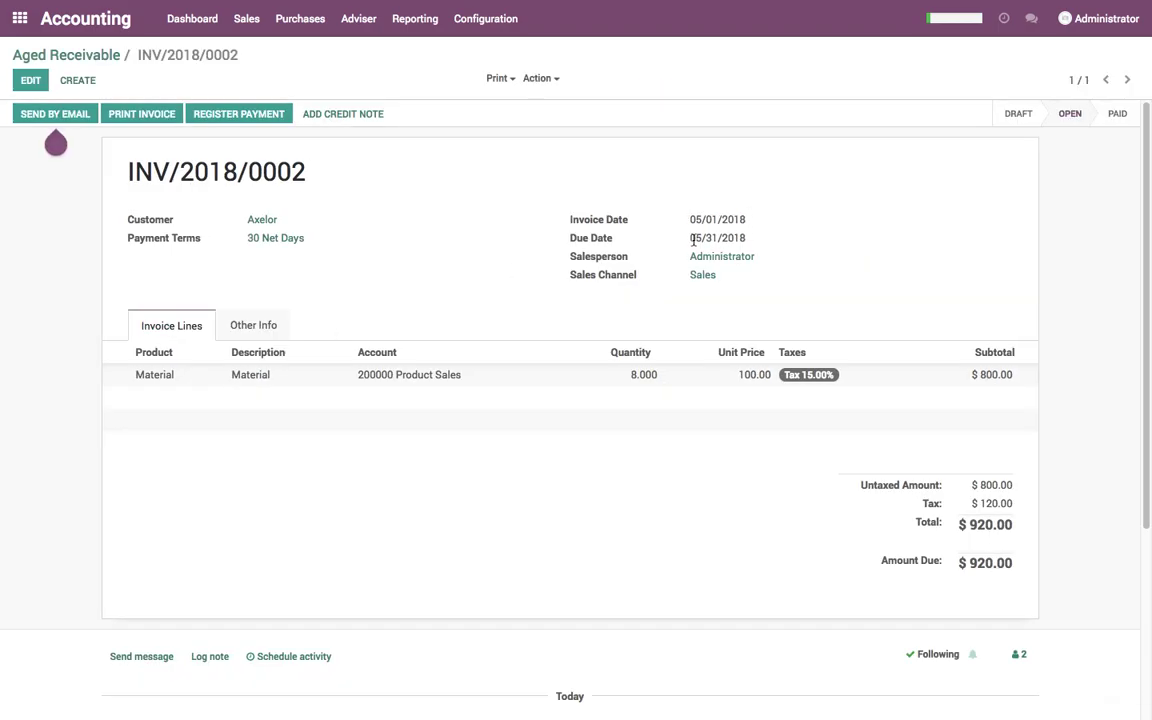
left_click_drag(690, 238, 763, 237)
left_click(764, 242)
left_click(107, 60)
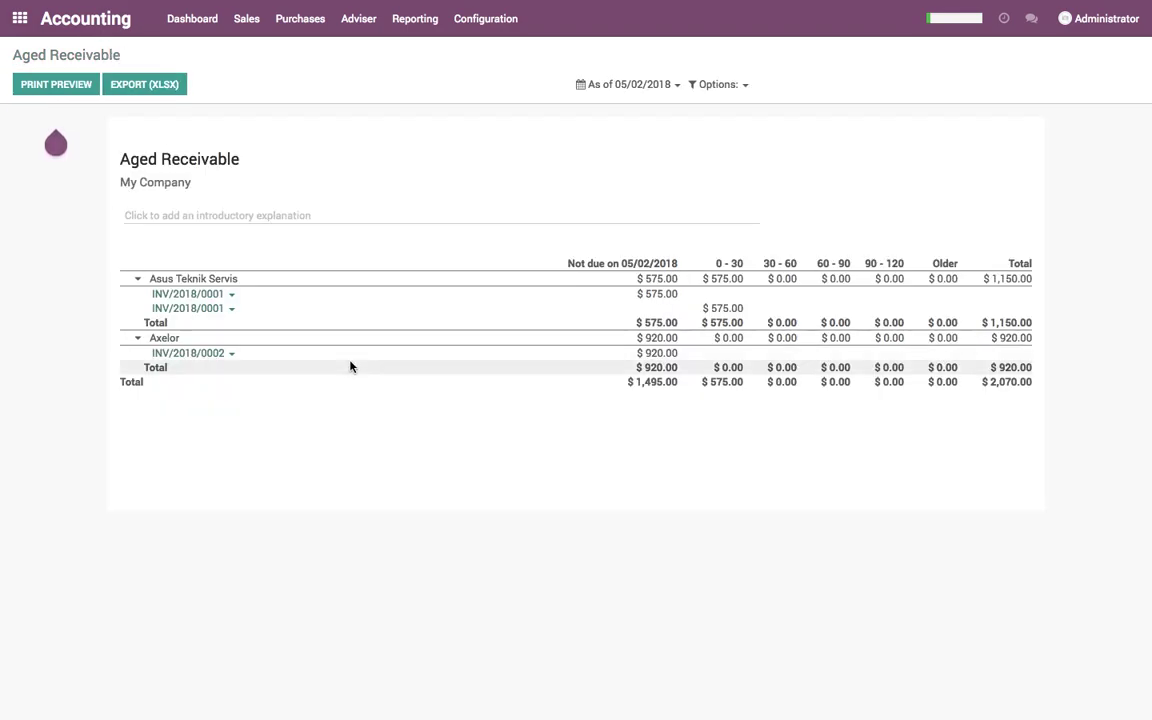
View the Asus Teknik Servis invoice from the report, check the due dates in its journal entry, and return to the report.
left_click(232, 295)
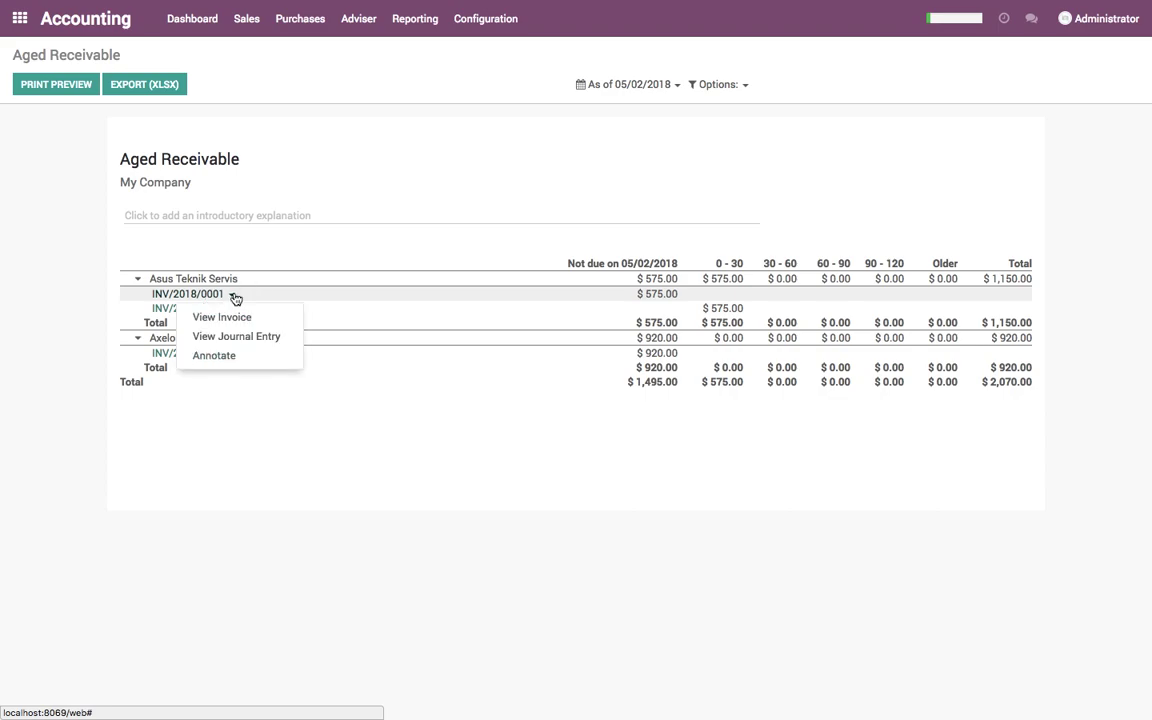
left_click(228, 318)
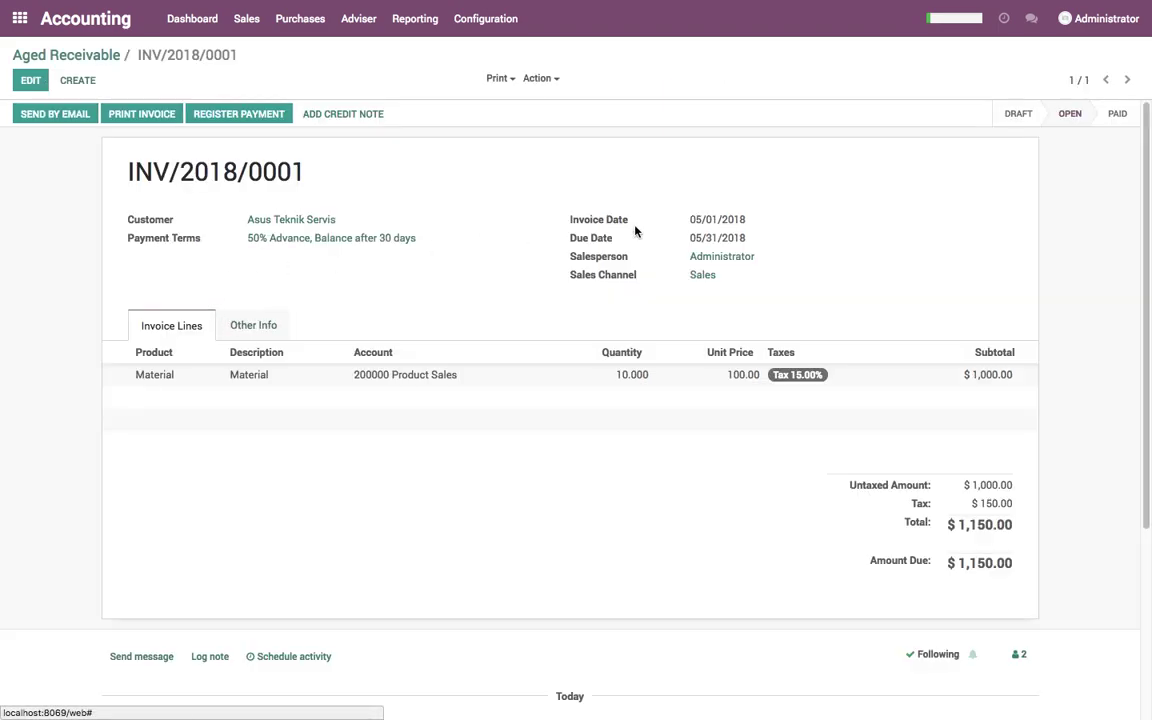
left_click(264, 328)
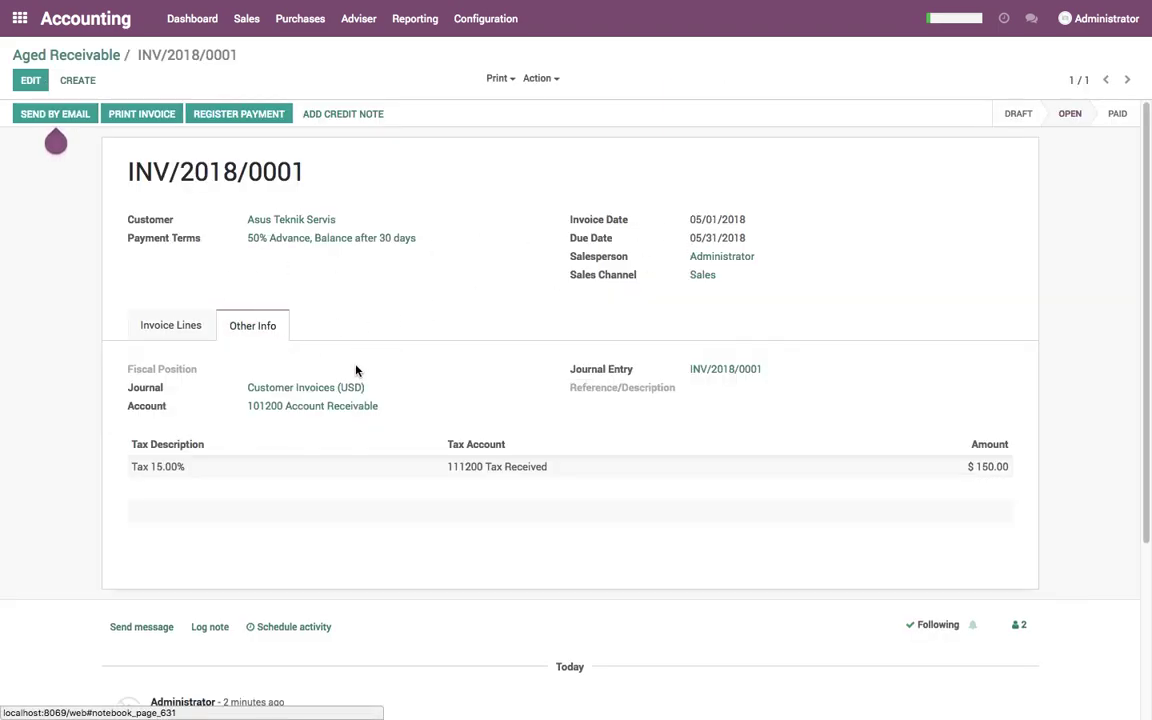
left_click(741, 375)
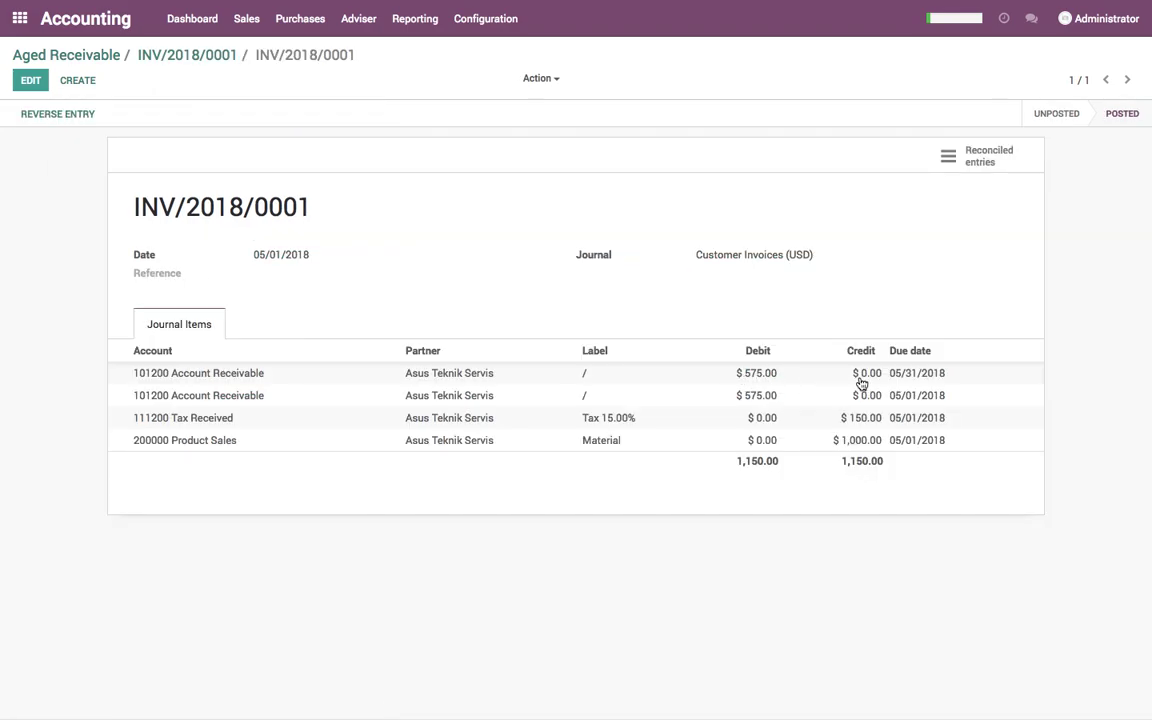
left_click(201, 57)
left_click(100, 56)
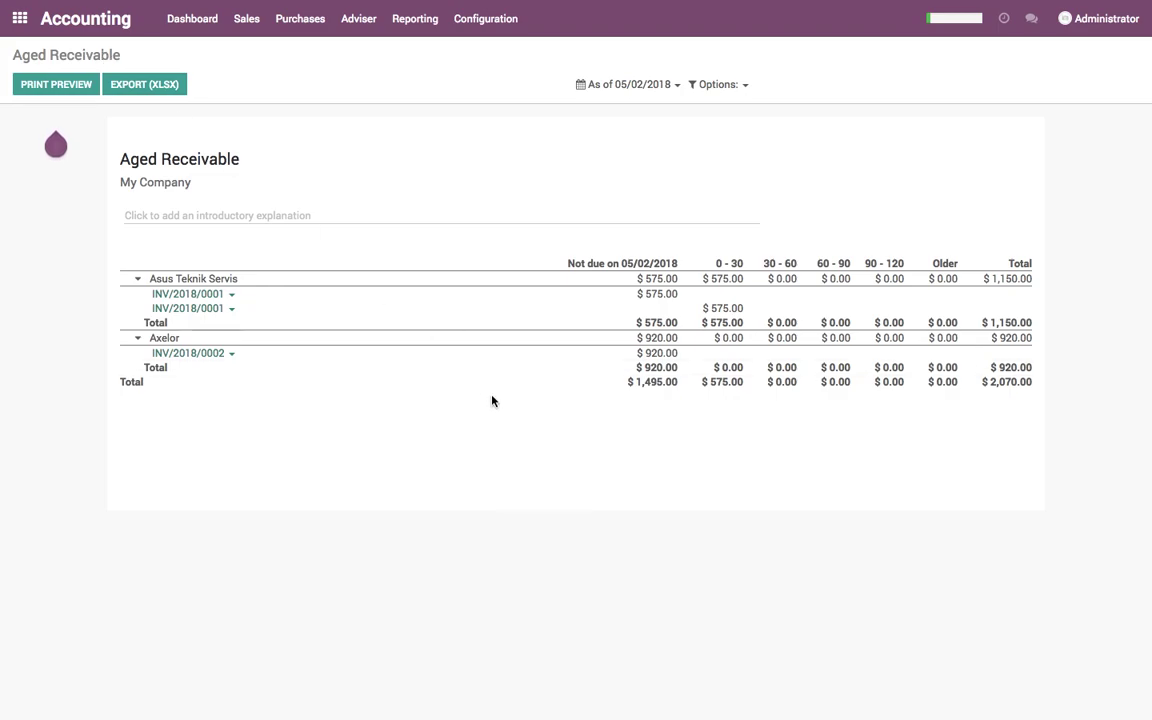